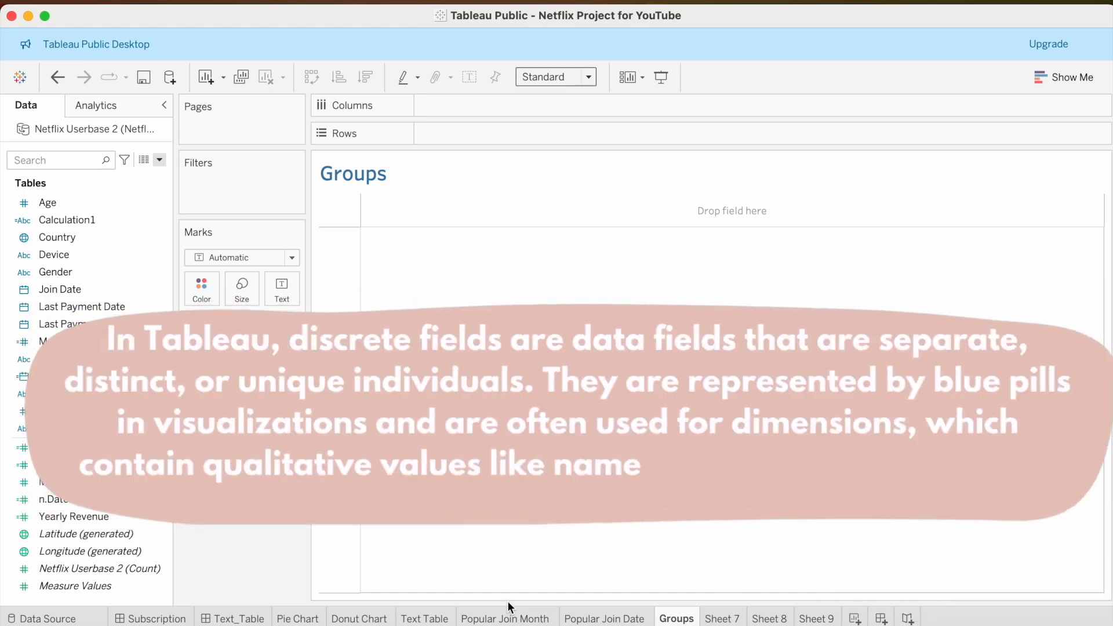
- Place the Age field on Columns in the Groups worksheet
{"action": "left_click", "coordinate": [136, 517]}
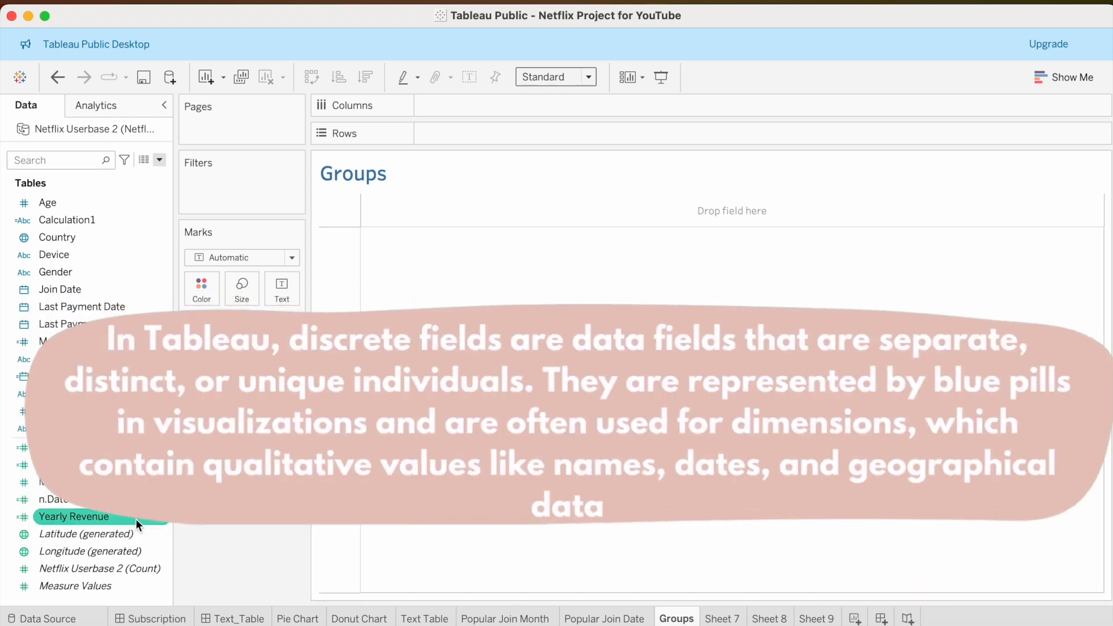
{"action": "left_click_drag", "start_coordinate": [47, 202], "coordinate": [439, 105]}
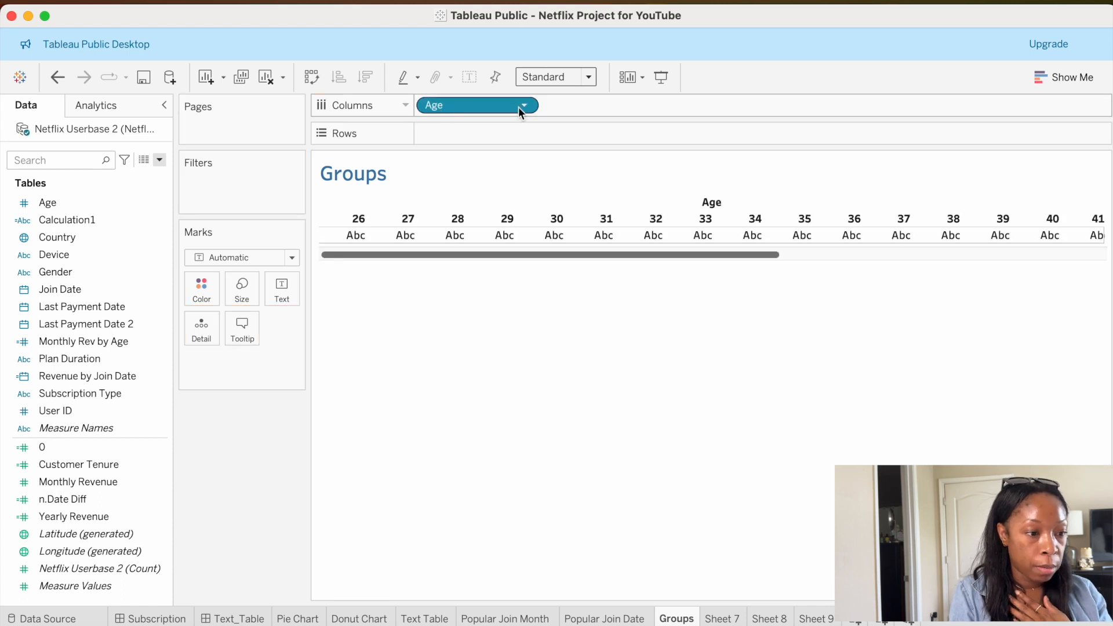
{"action": "left_click", "coordinate": [521, 106]}
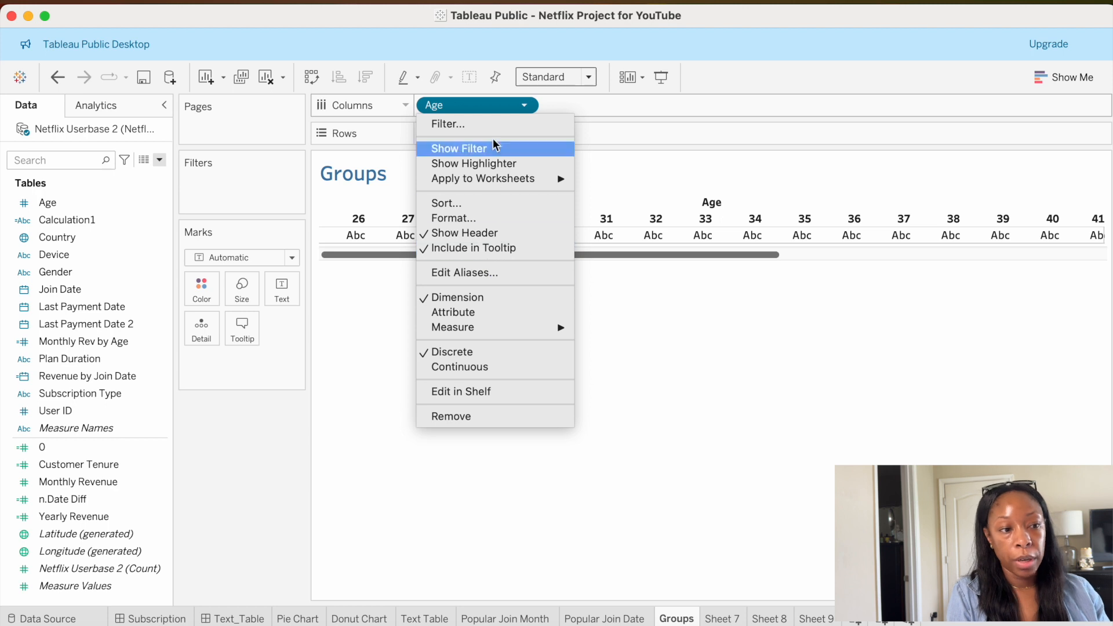
{"action": "left_click", "coordinate": [546, 107]}
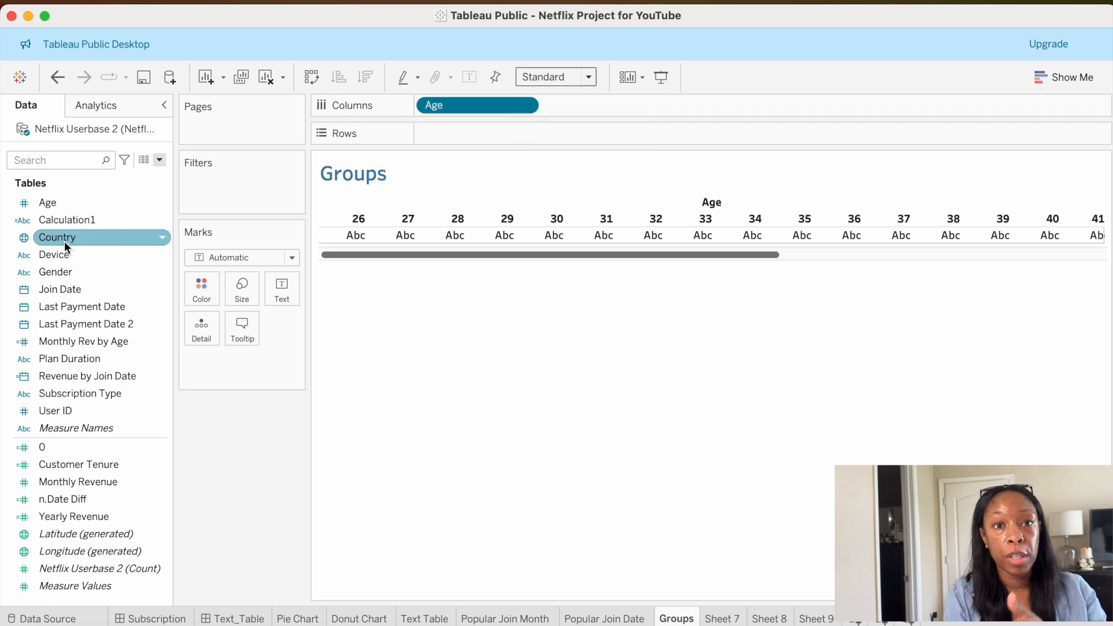
- Add the Age field to Rows and aggregate it as a Count measure
{"action": "left_click", "coordinate": [41, 204]}
{"action": "left_click_drag", "start_coordinate": [40, 204], "coordinate": [429, 133]}
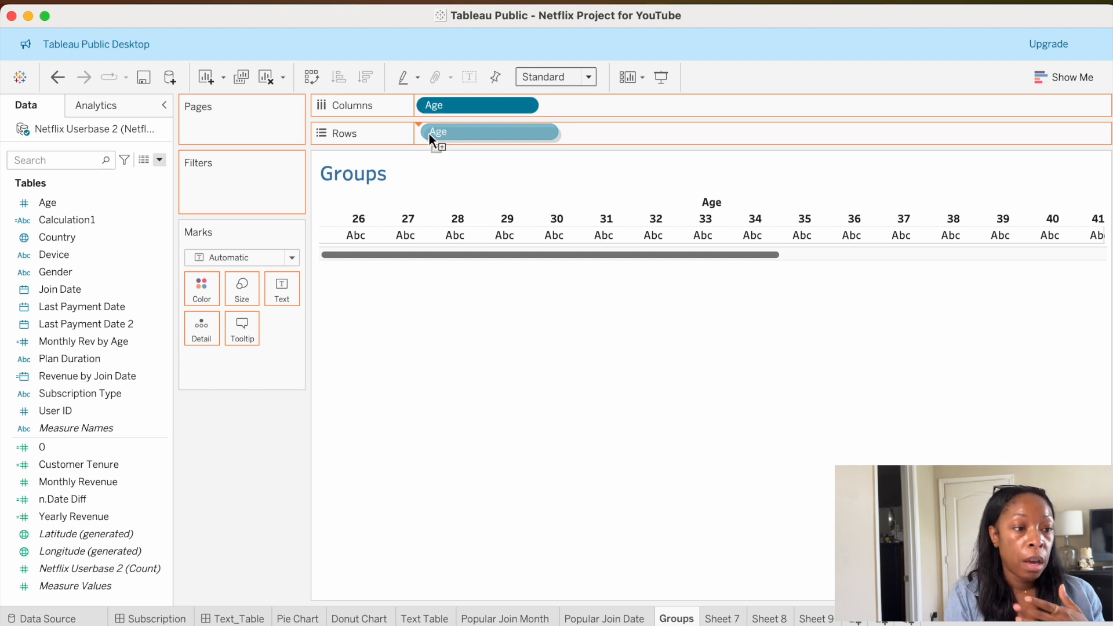
{"action": "left_click_drag", "start_coordinate": [429, 134], "coordinate": [429, 130]}
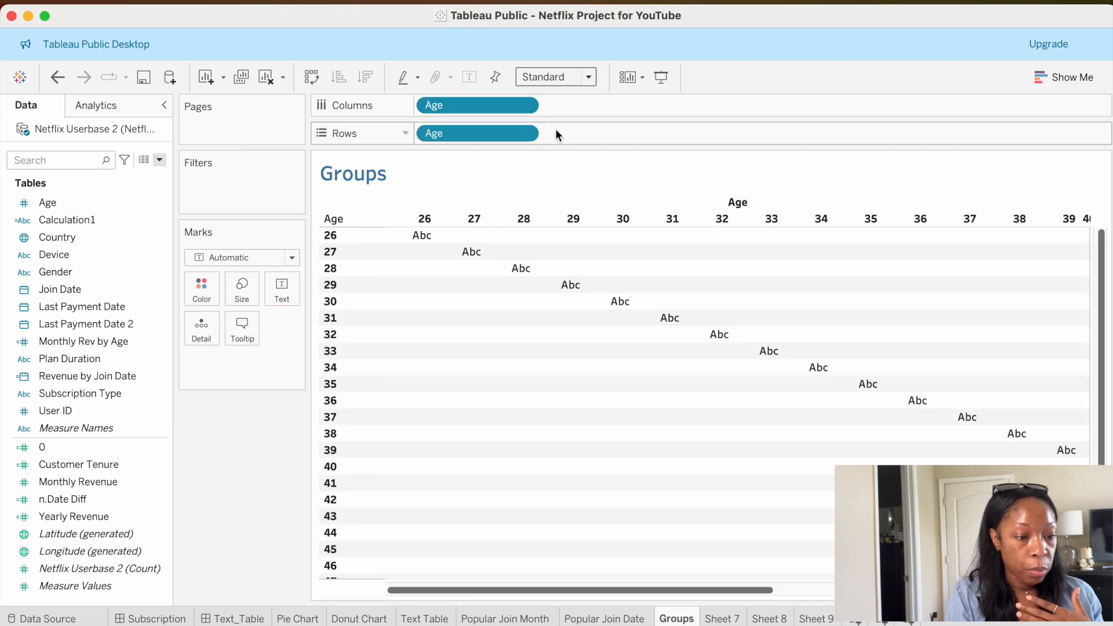
{"action": "left_click", "coordinate": [523, 135]}
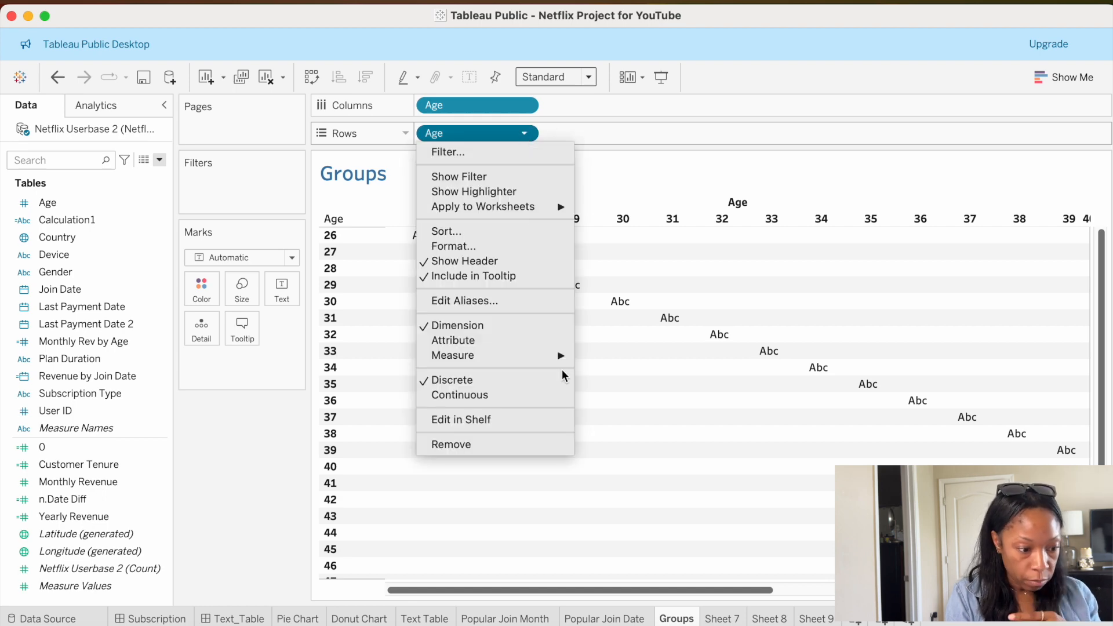
{"action": "mouse_move", "coordinate": [561, 355]}
{"action": "left_click", "coordinate": [645, 399]}
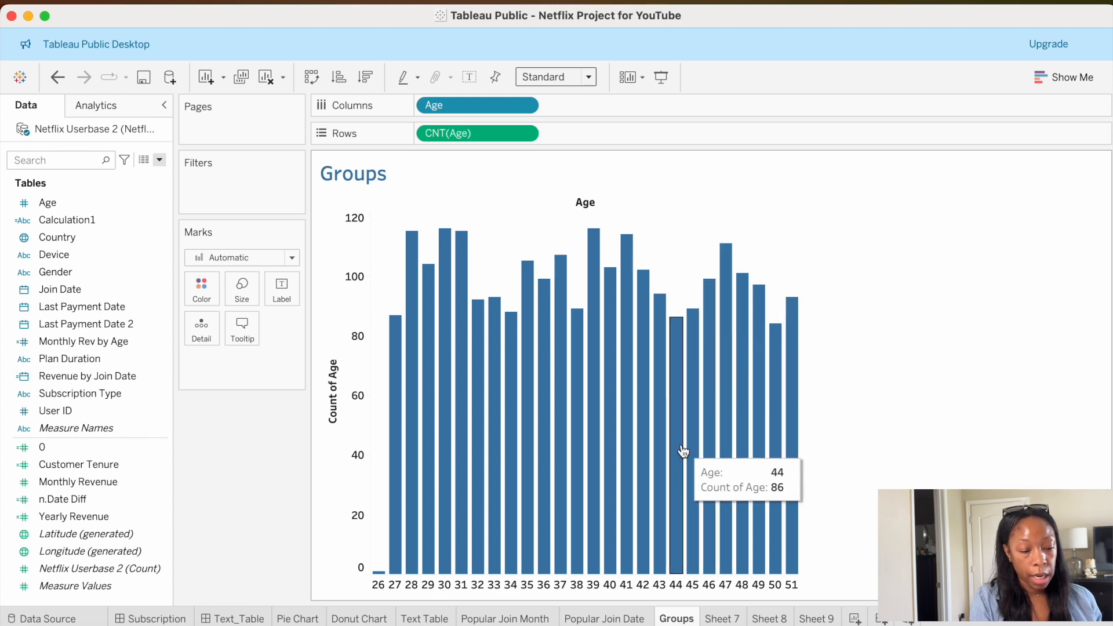
- Widen the Count of Age bar chart so the age columns spread further across the view
{"action": "left_click", "coordinate": [798, 502]}
{"action": "left_click", "coordinate": [801, 503]}
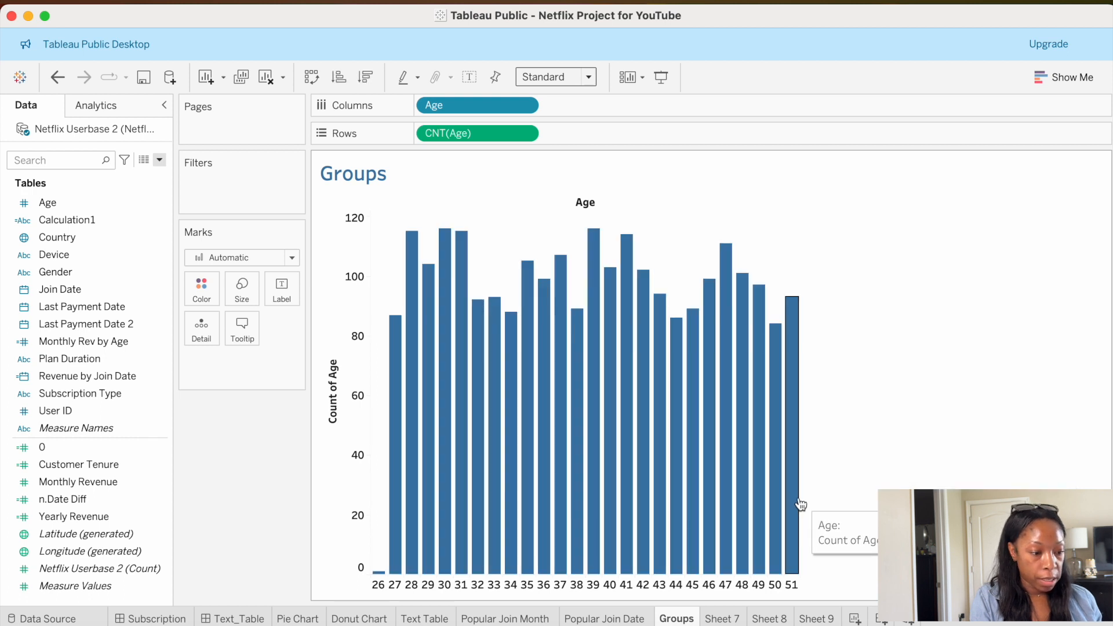
{"action": "left_click_drag", "start_coordinate": [800, 497], "coordinate": [855, 496]}
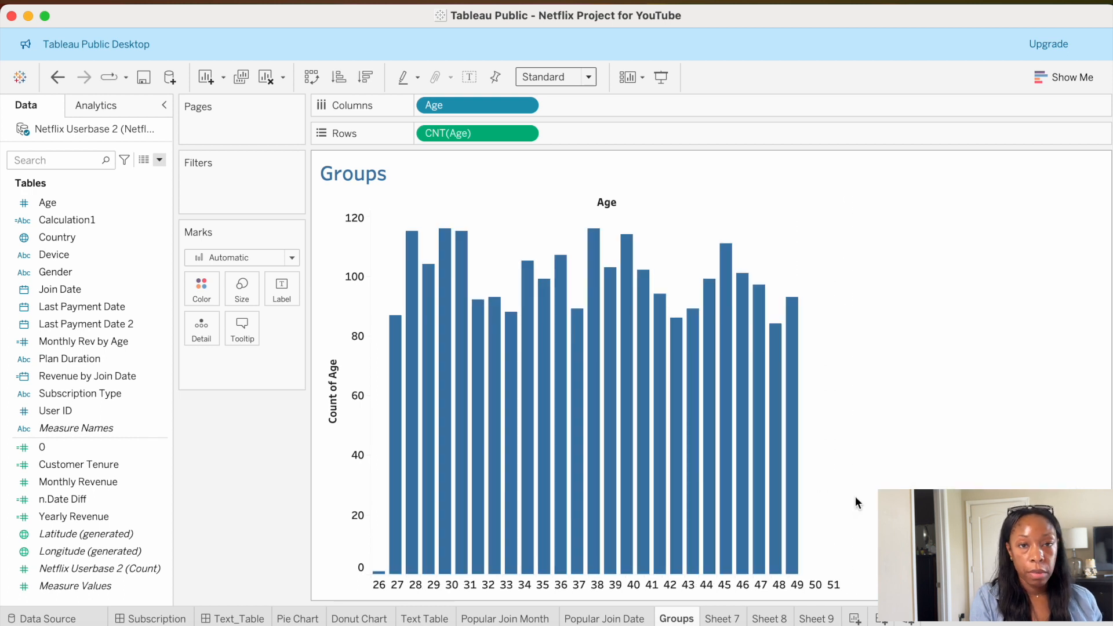
{"action": "left_click_drag", "start_coordinate": [843, 497], "coordinate": [903, 497]}
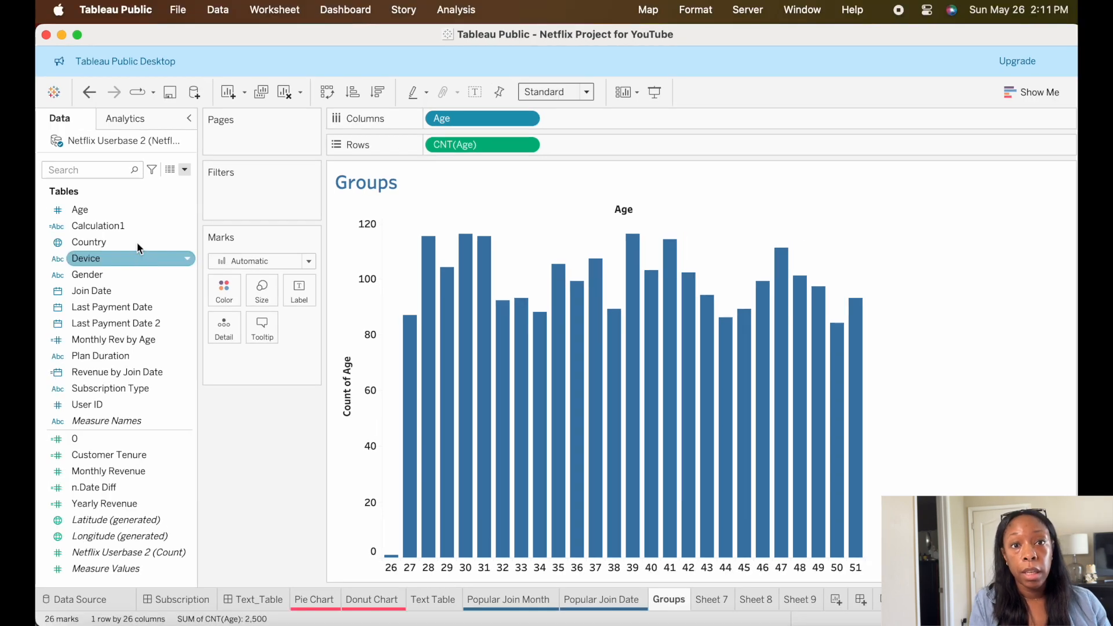
- Start creating a group from the Age field in the data source
{"action": "left_click", "coordinate": [123, 199]}
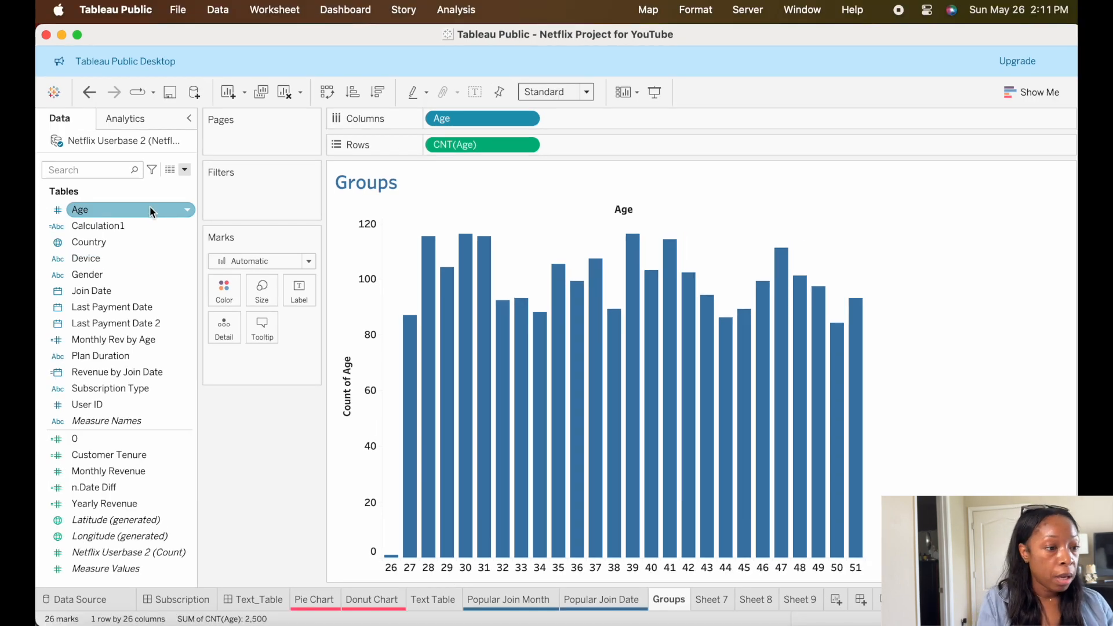
{"action": "left_click", "coordinate": [150, 210]}
{"action": "left_click", "coordinate": [185, 210]}
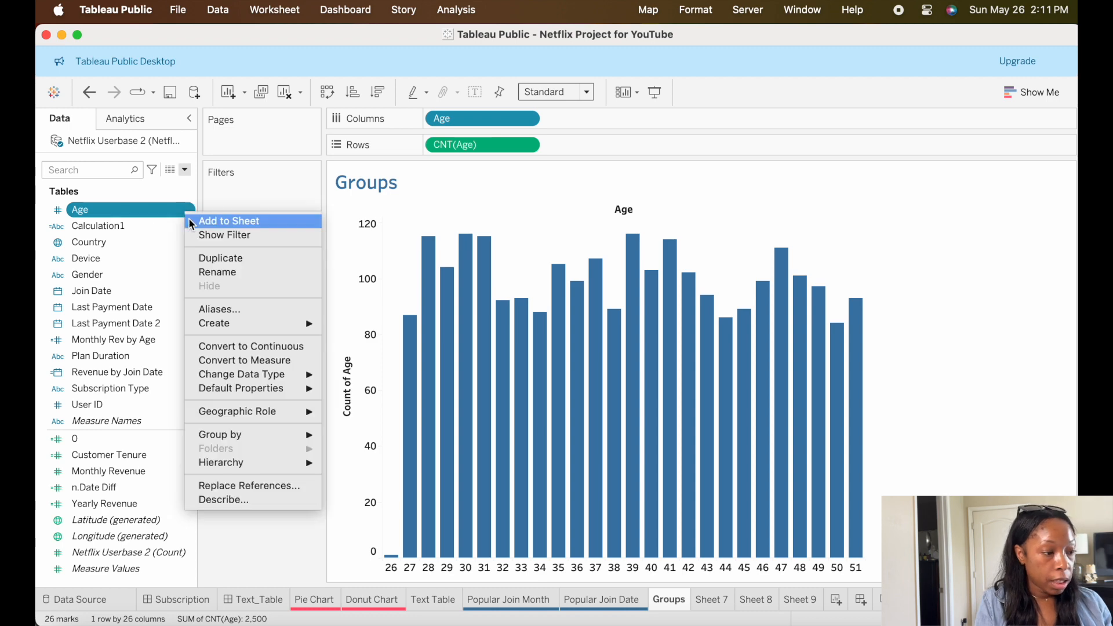
{"action": "mouse_move", "coordinate": [245, 323]}
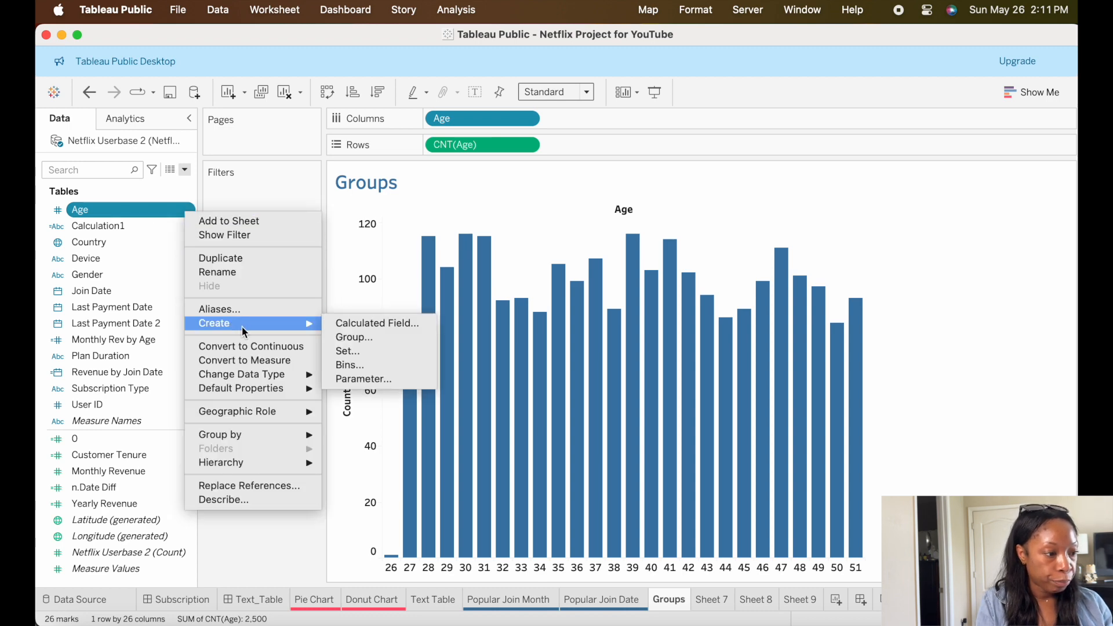
{"action": "left_click", "coordinate": [365, 337]}
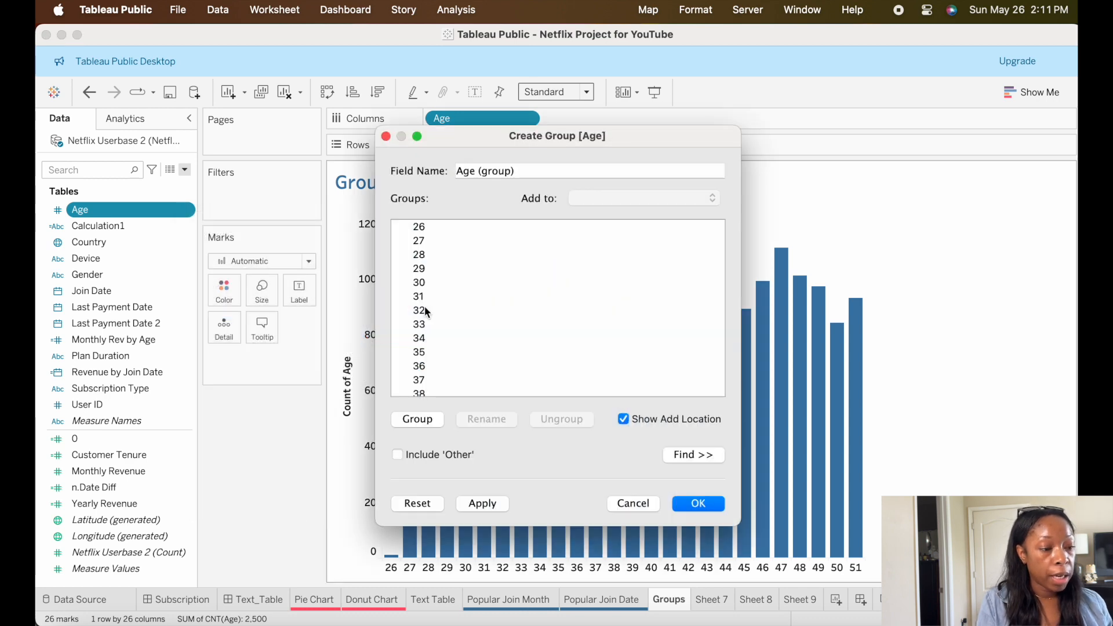
- Combine ages 26 through 30 into one group
{"action": "left_click", "coordinate": [455, 224]}
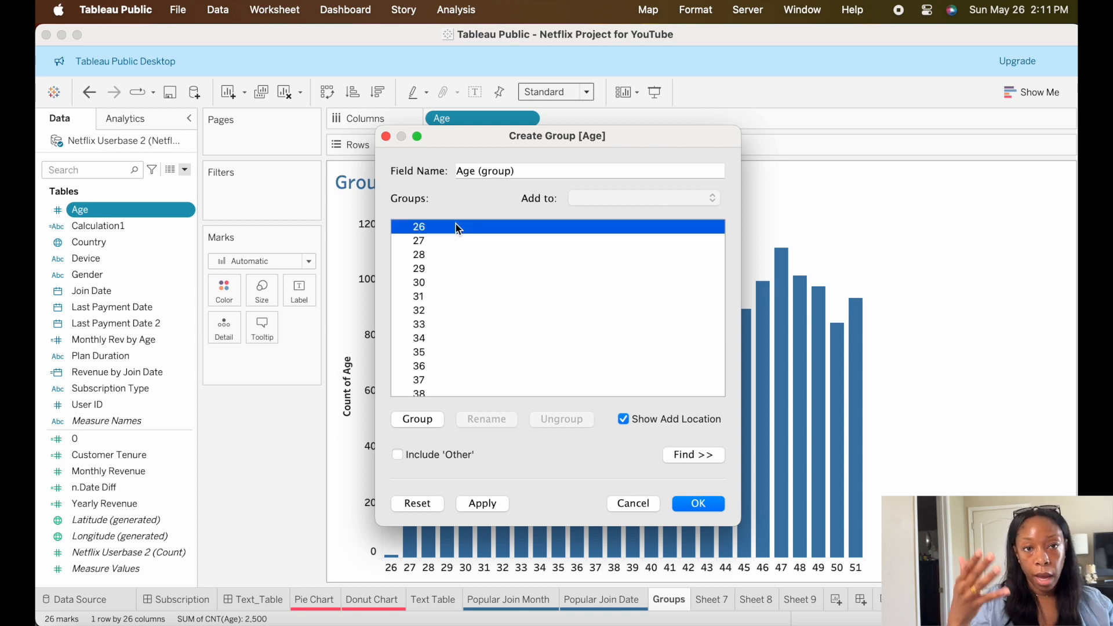
{"action": "left_click", "coordinate": [456, 240]}
{"action": "left_click", "coordinate": [454, 226]}
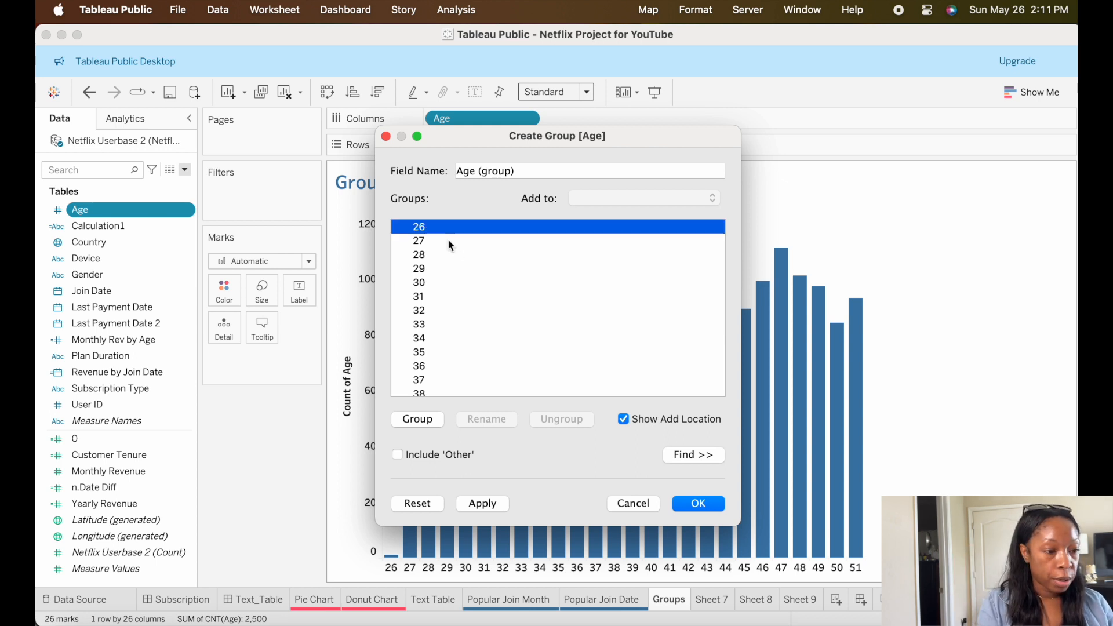
{"action": "left_click", "coordinate": [447, 255]}
{"action": "left_click", "coordinate": [450, 230]}
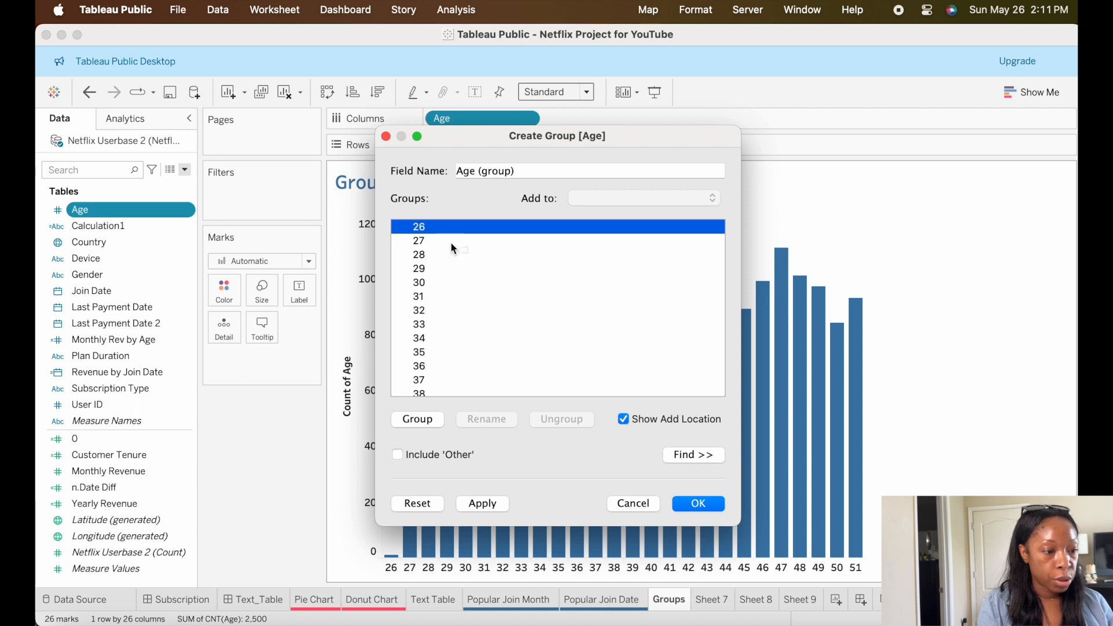
{"action": "left_click", "coordinate": [450, 242], "text": "shift"}
{"action": "left_click", "coordinate": [447, 260], "text": "shift"}
{"action": "left_click", "coordinate": [447, 268], "text": "super"}
{"action": "left_click", "coordinate": [447, 270], "text": "super"}
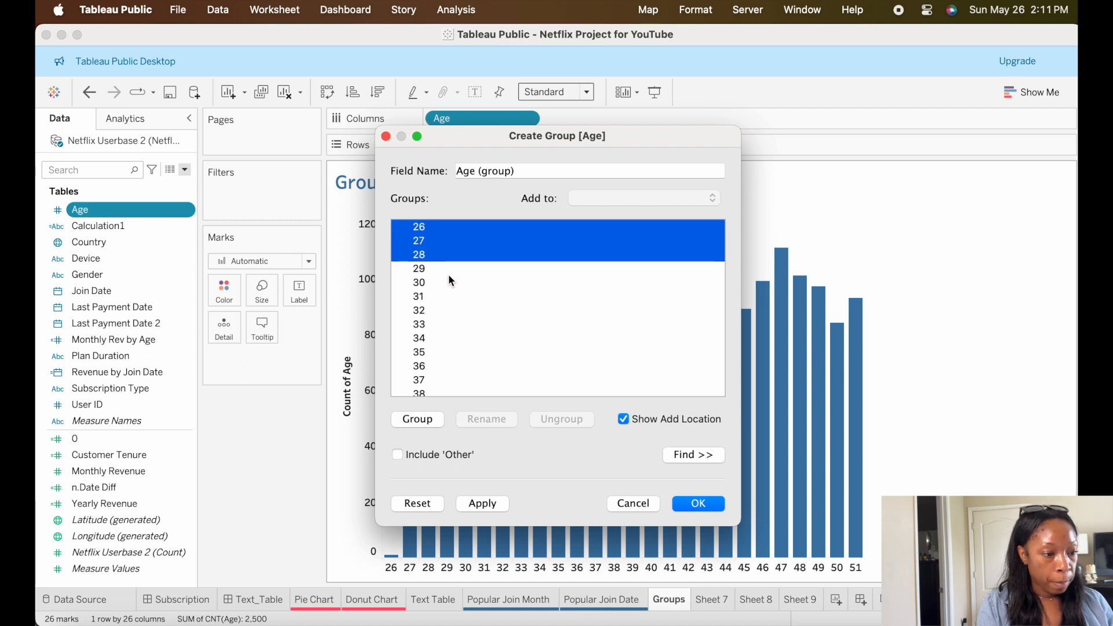
{"action": "left_click", "coordinate": [447, 282], "text": "super"}
{"action": "left_click", "coordinate": [447, 270], "text": "super"}
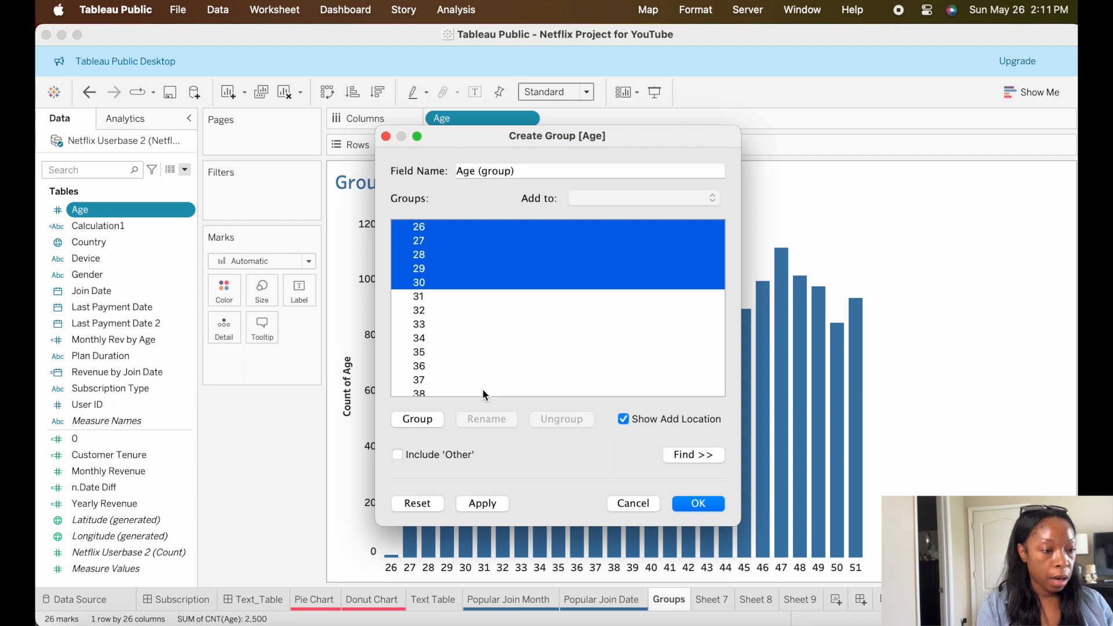
{"action": "left_click", "coordinate": [423, 419]}
- Name the group of ages 26 to 30 "Gen Z" and save the Age (group) field
{"action": "left_click", "coordinate": [533, 227]}
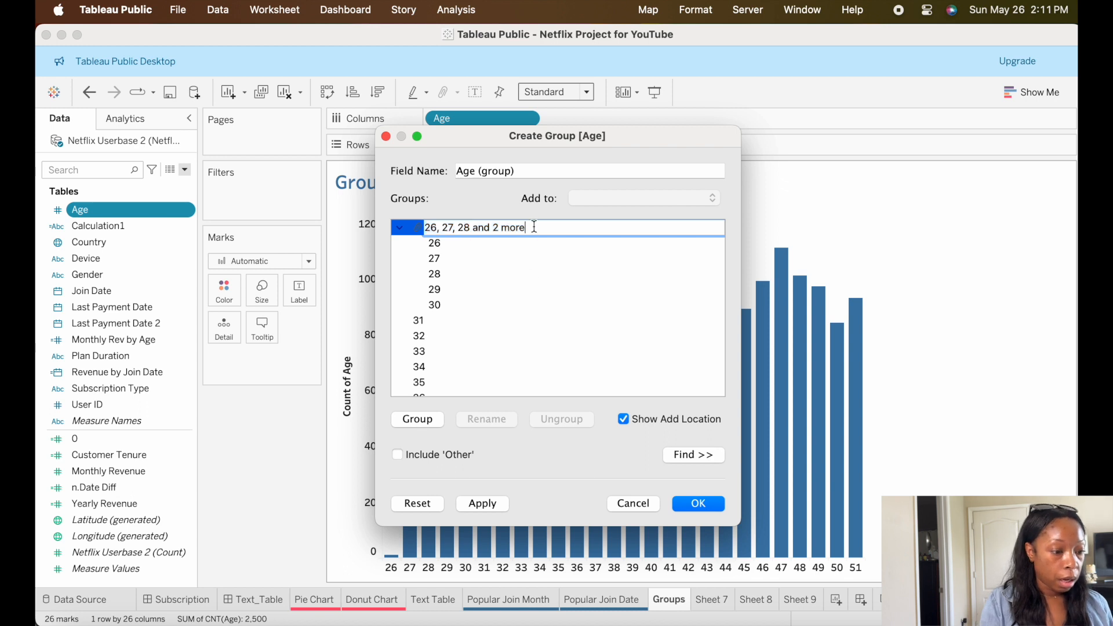
{"action": "left_click_drag", "start_coordinate": [533, 227], "coordinate": [423, 227]}
{"action": "key", "text": "BackSpace"}
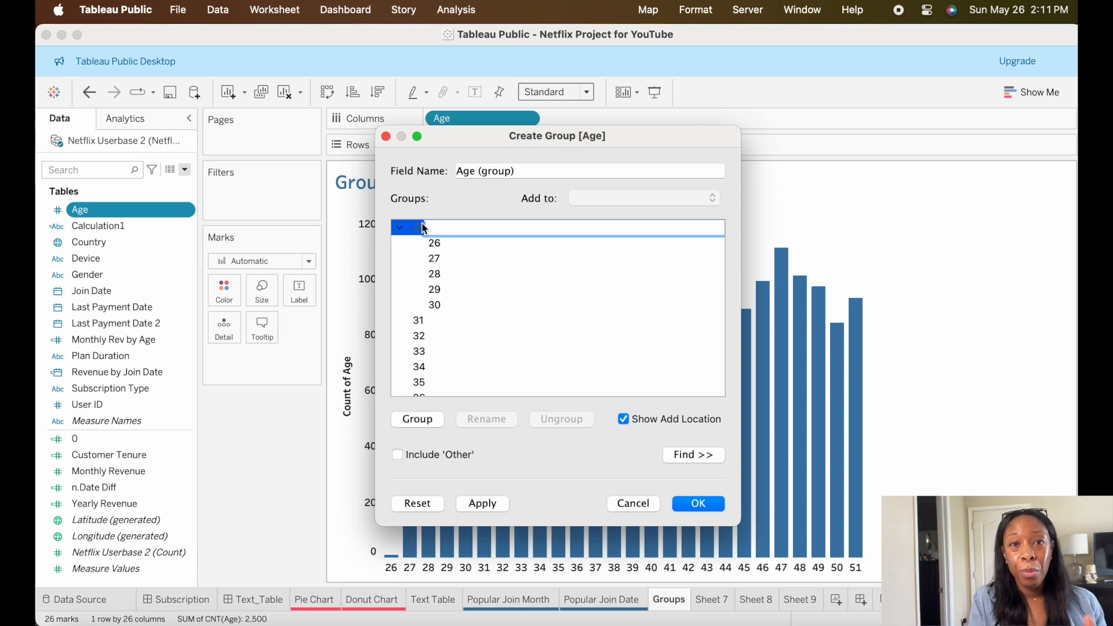
{"action": "type", "text": "Gen "}
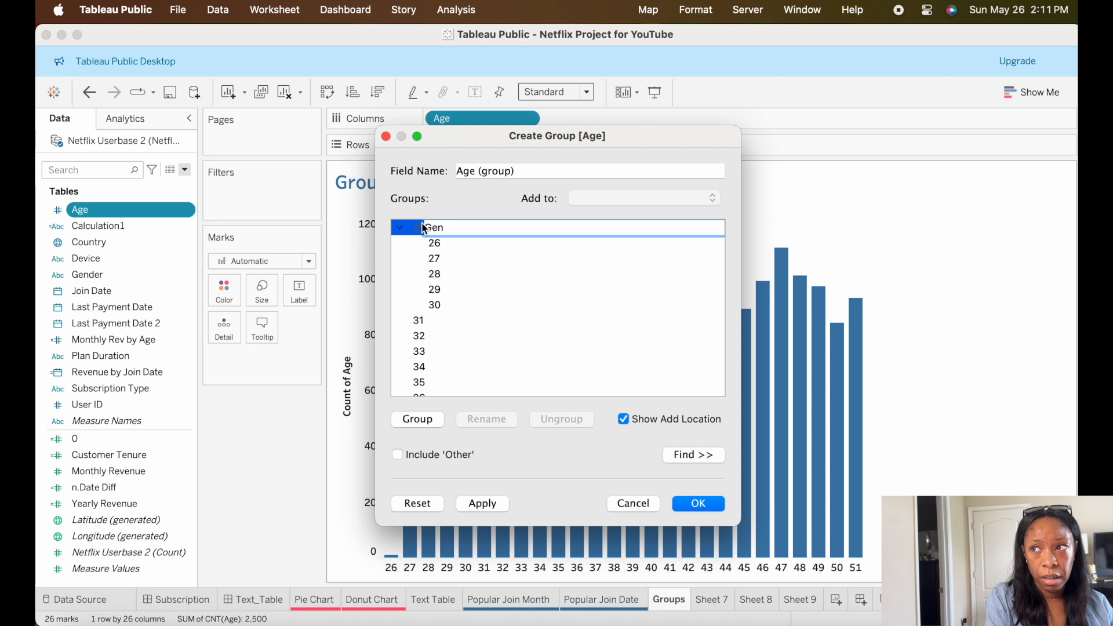
{"action": "type", "text": "Z"}
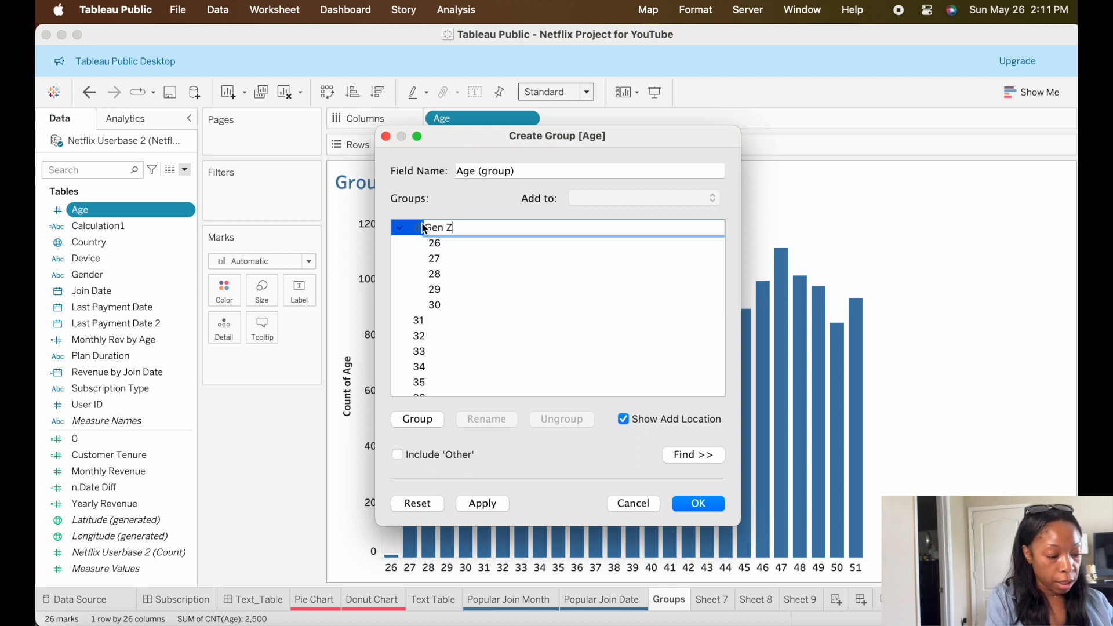
{"action": "left_click", "coordinate": [438, 273]}
{"action": "left_click", "coordinate": [457, 227]}
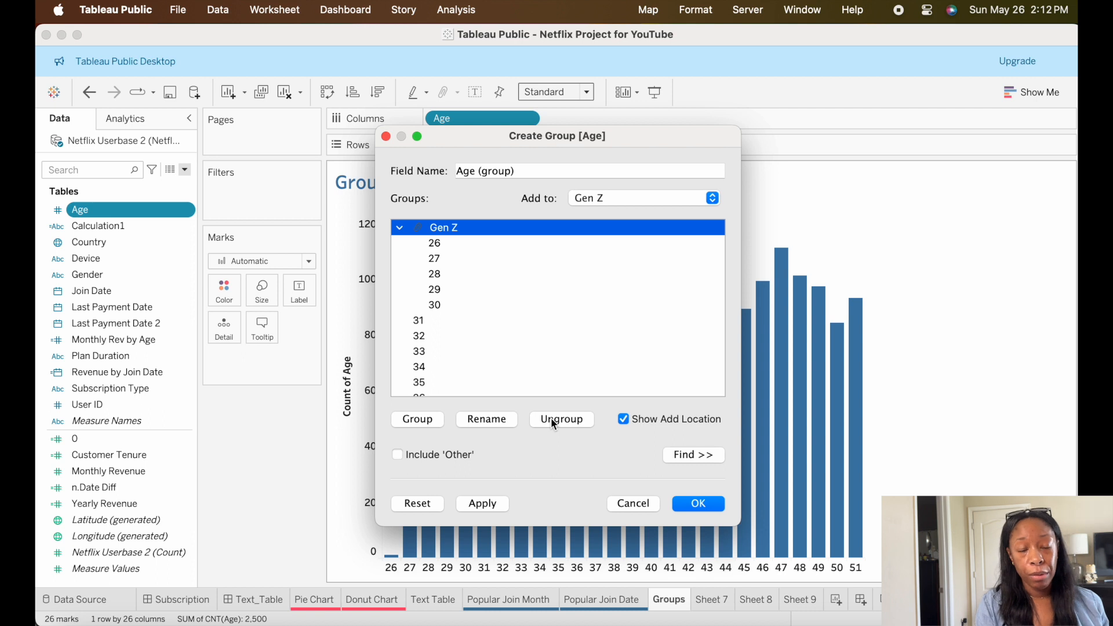
{"action": "left_click", "coordinate": [698, 503]}
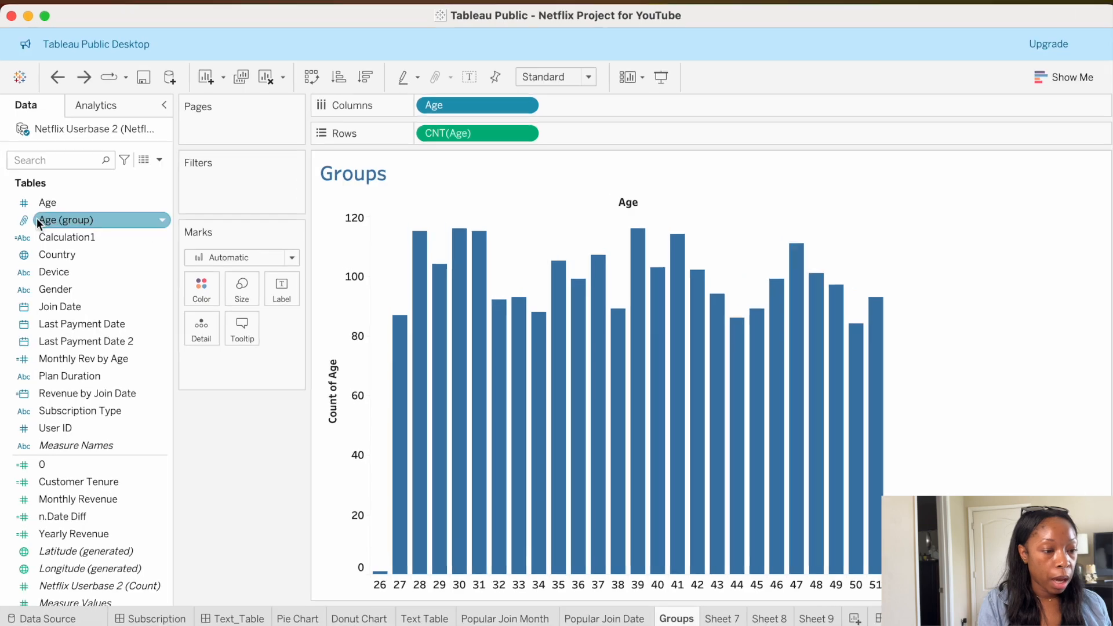
- Color the bars by Age (group), adding all members of the field
{"action": "left_click_drag", "start_coordinate": [87, 225], "coordinate": [182, 281]}
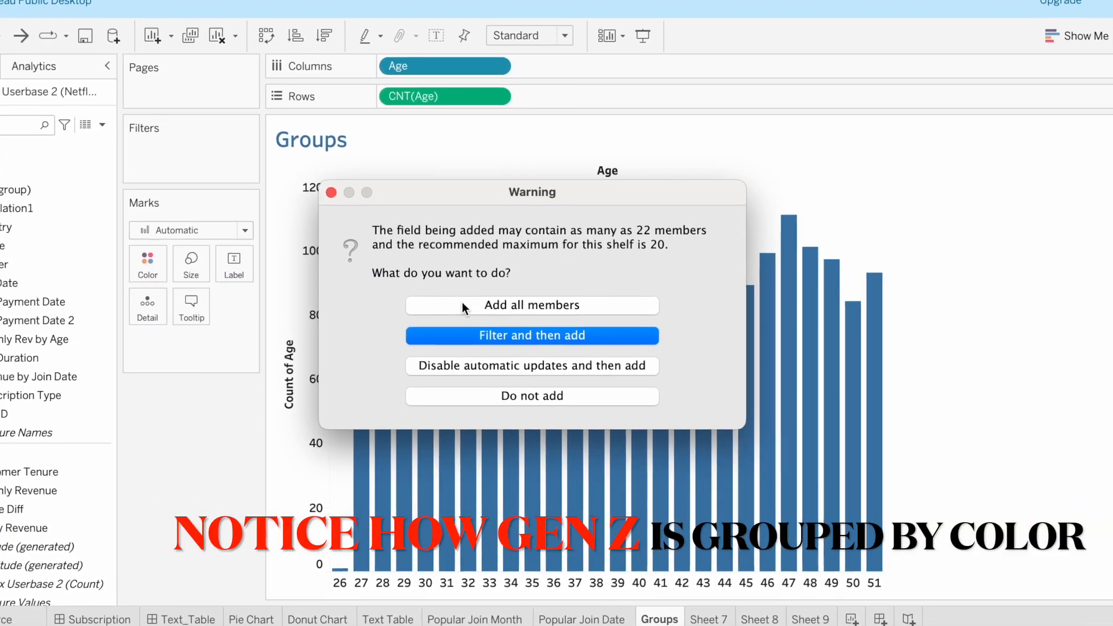
{"action": "left_click", "coordinate": [463, 310]}
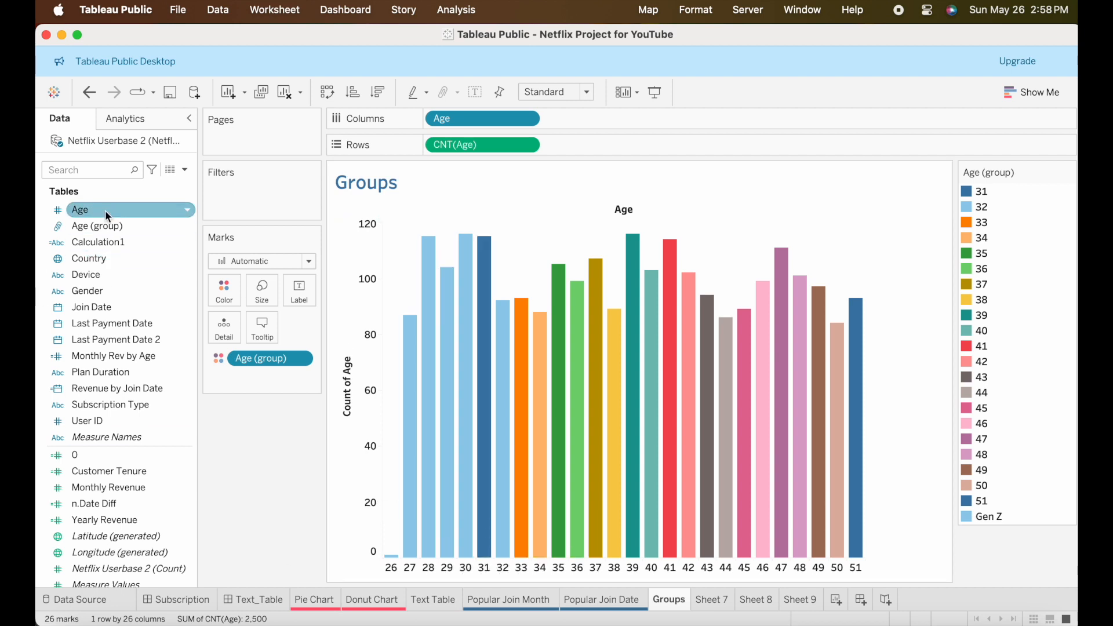
- Edit Age (group) to combine ages 31 through 35 into a group named "Millenials"
{"action": "left_click", "coordinate": [161, 227]}
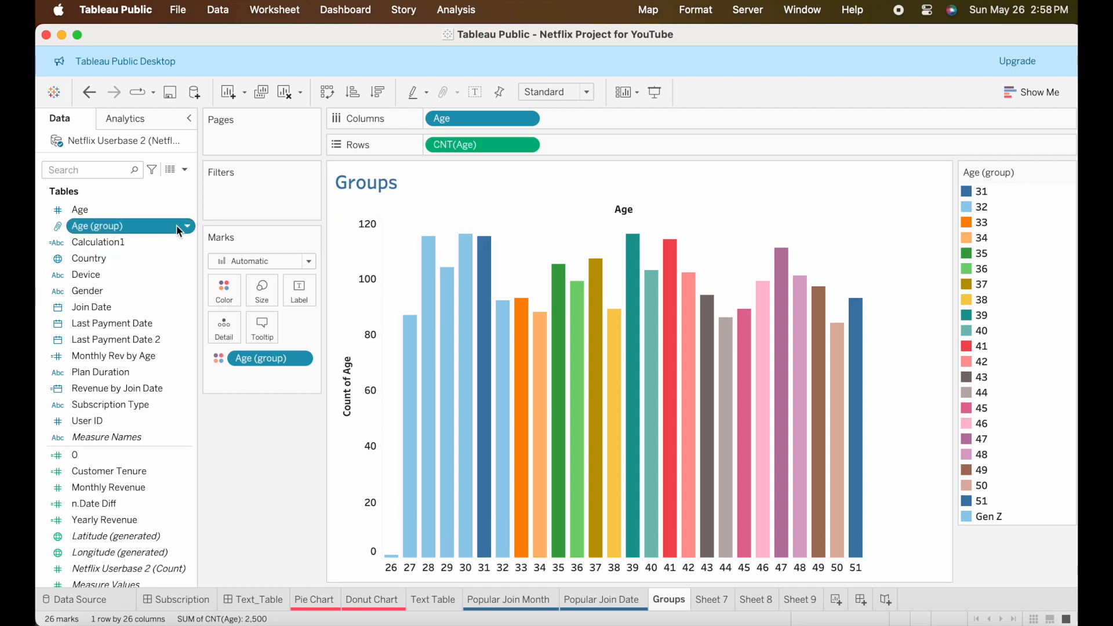
{"action": "right_click", "coordinate": [178, 229]}
{"action": "left_click", "coordinate": [224, 311]}
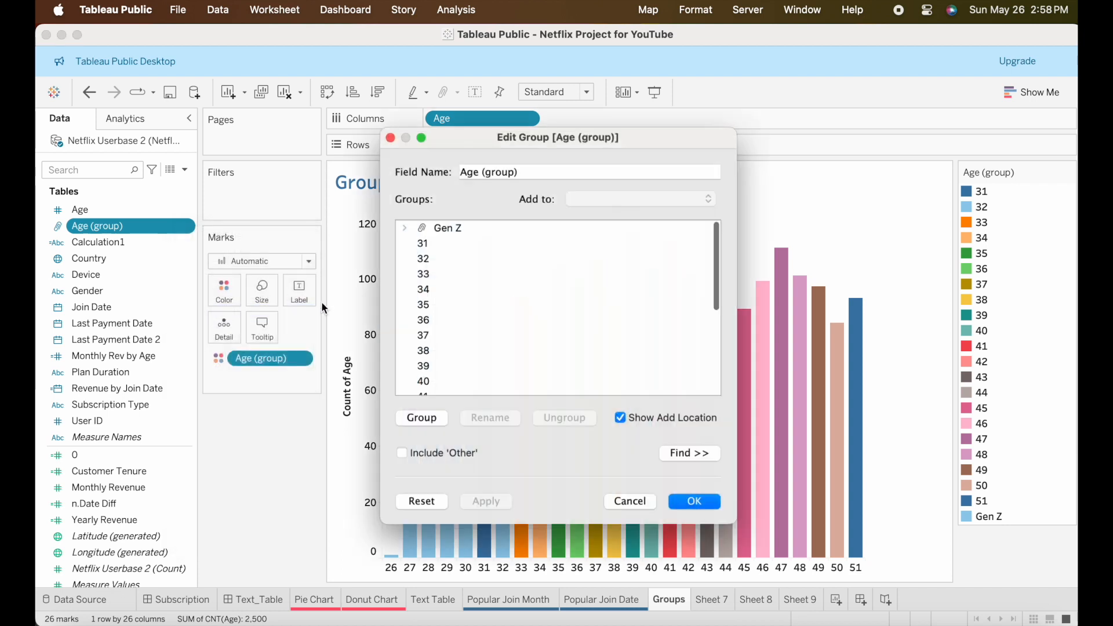
{"action": "left_click", "coordinate": [464, 243]}
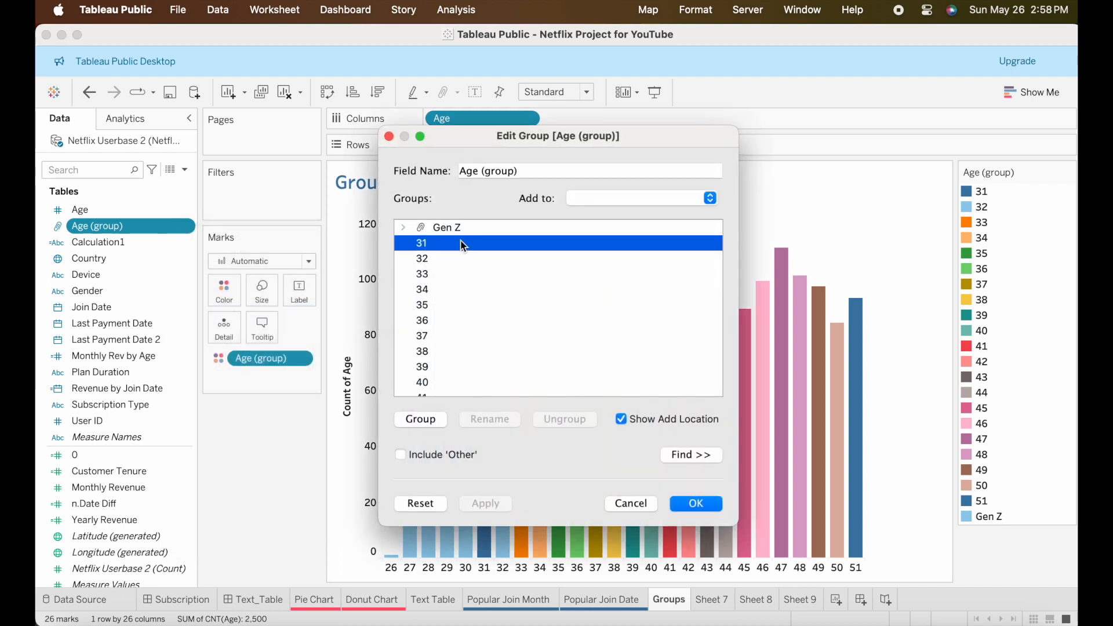
{"action": "left_click_drag", "start_coordinate": [447, 261], "coordinate": [457, 305]}
{"action": "left_click", "coordinate": [420, 419]}
{"action": "type", "text": "Mi"}
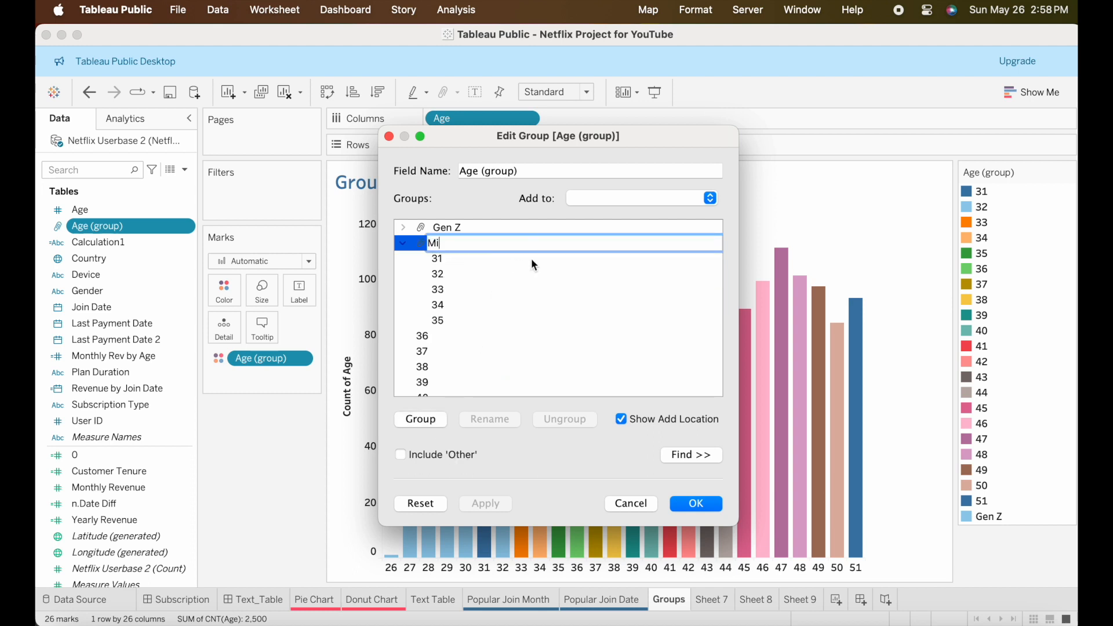
{"action": "type", "text": "llenials"}
{"action": "left_click", "coordinate": [457, 319]}
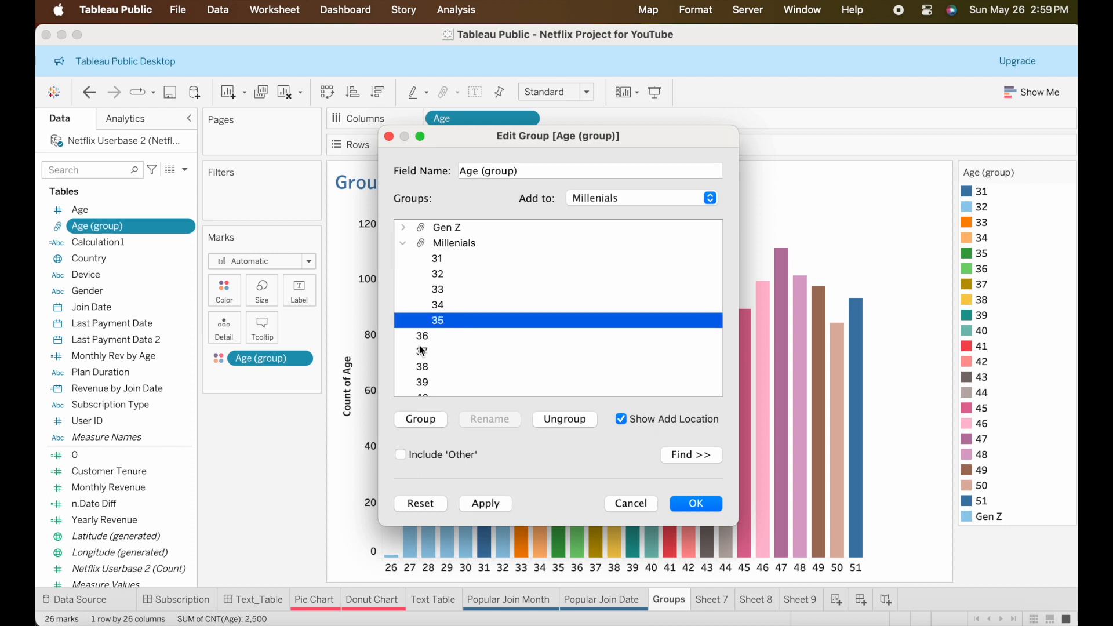
- Combine ages 36 through 40 into a group named "Gen X" and save the changes to Age (group)
{"action": "scroll", "coordinate": [428, 336], "scroll_direction": "down", "scroll_amount": 3}
{"action": "left_click_drag", "start_coordinate": [435, 269], "coordinate": [445, 333]}
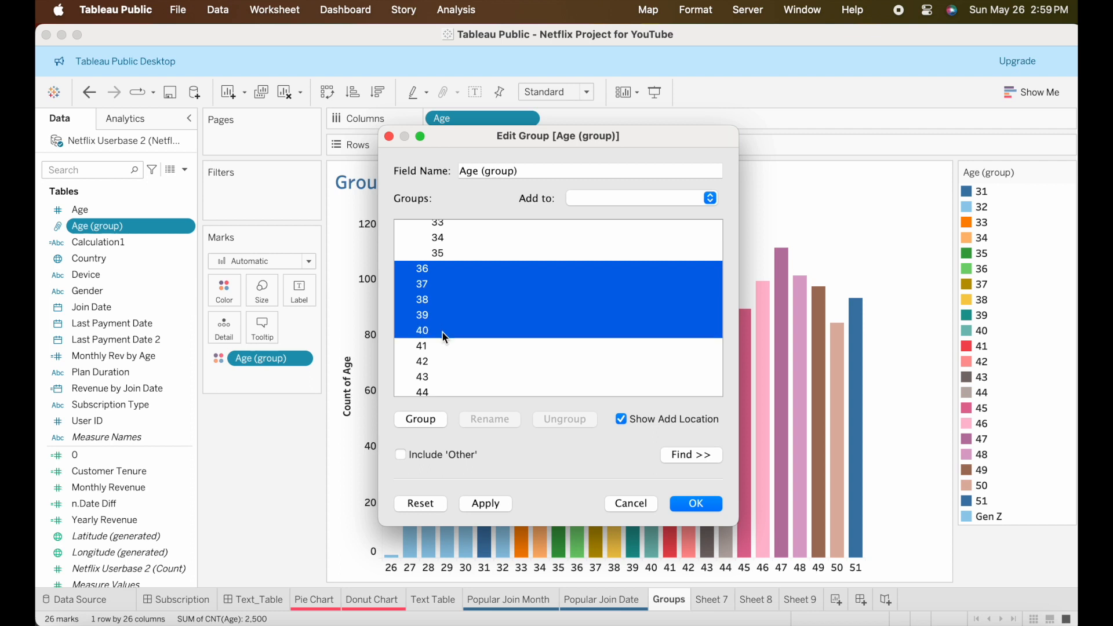
{"action": "left_click", "coordinate": [431, 417]}
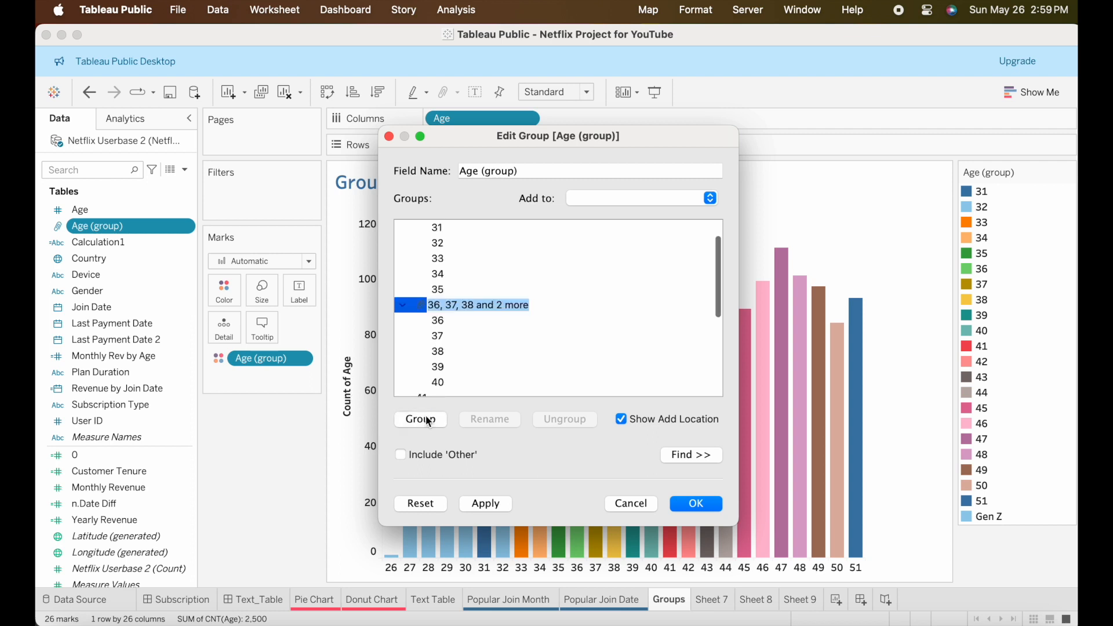
{"action": "left_click", "coordinate": [476, 304]}
{"action": "left_click_drag", "start_coordinate": [434, 304], "coordinate": [579, 305]}
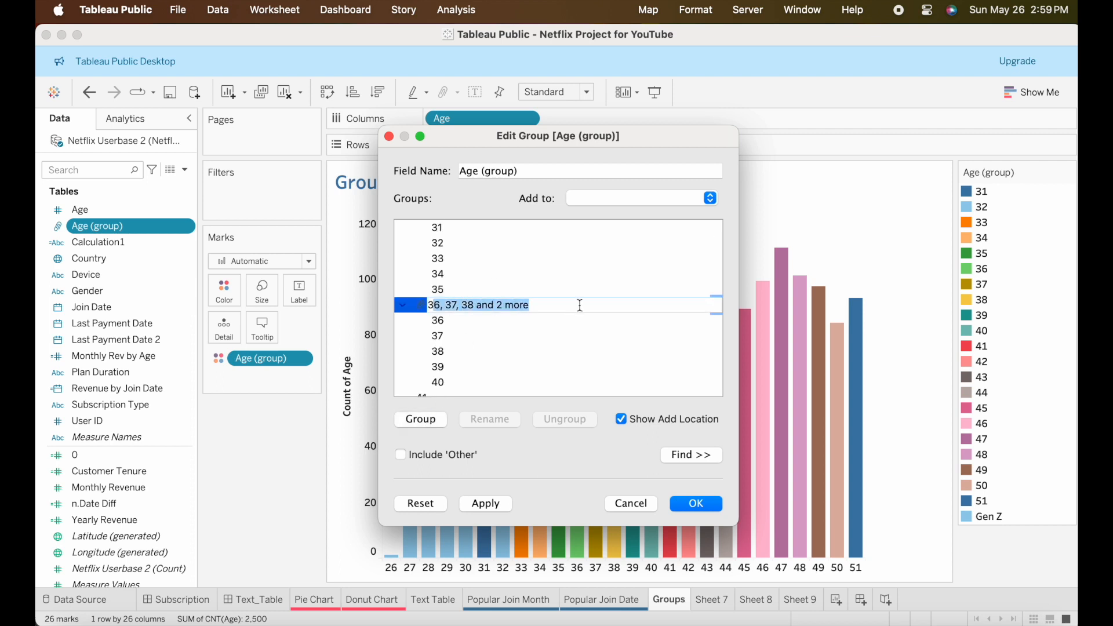
{"action": "key", "text": "BackSpace"}
{"action": "key", "text": "BackSpace"}
{"action": "type", "text": "Gen X"}
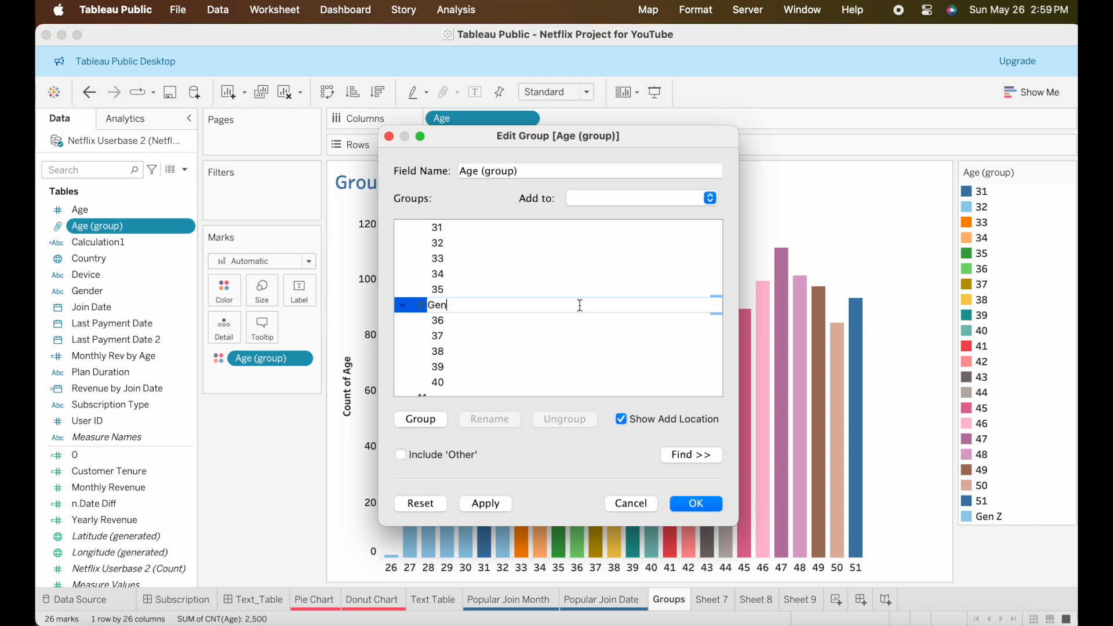
{"action": "left_click", "coordinate": [493, 504]}
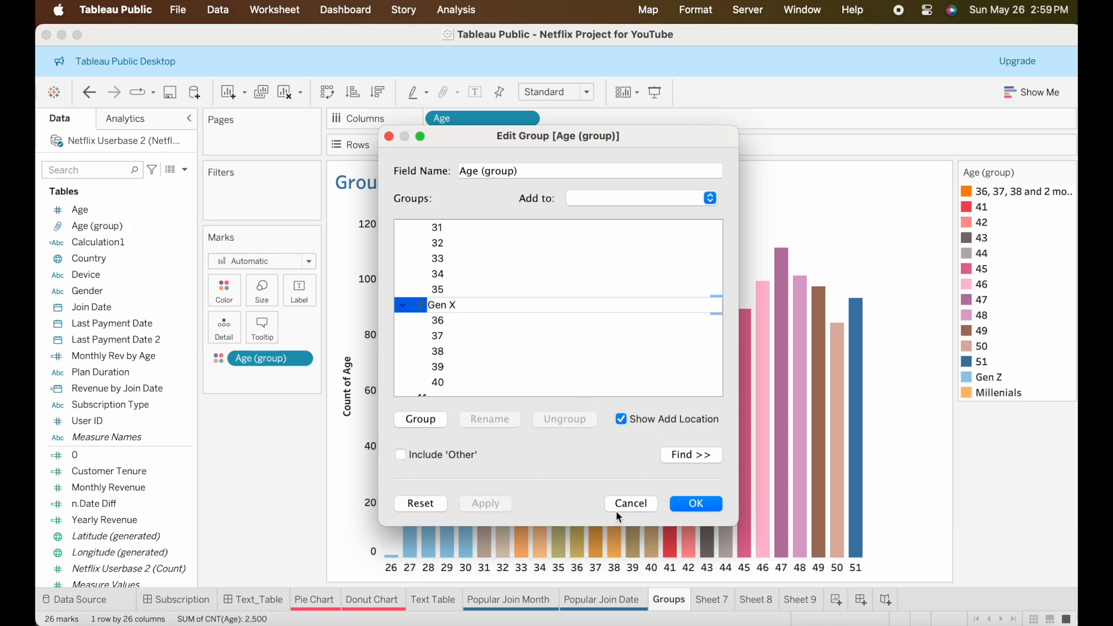
{"action": "left_click", "coordinate": [696, 503]}
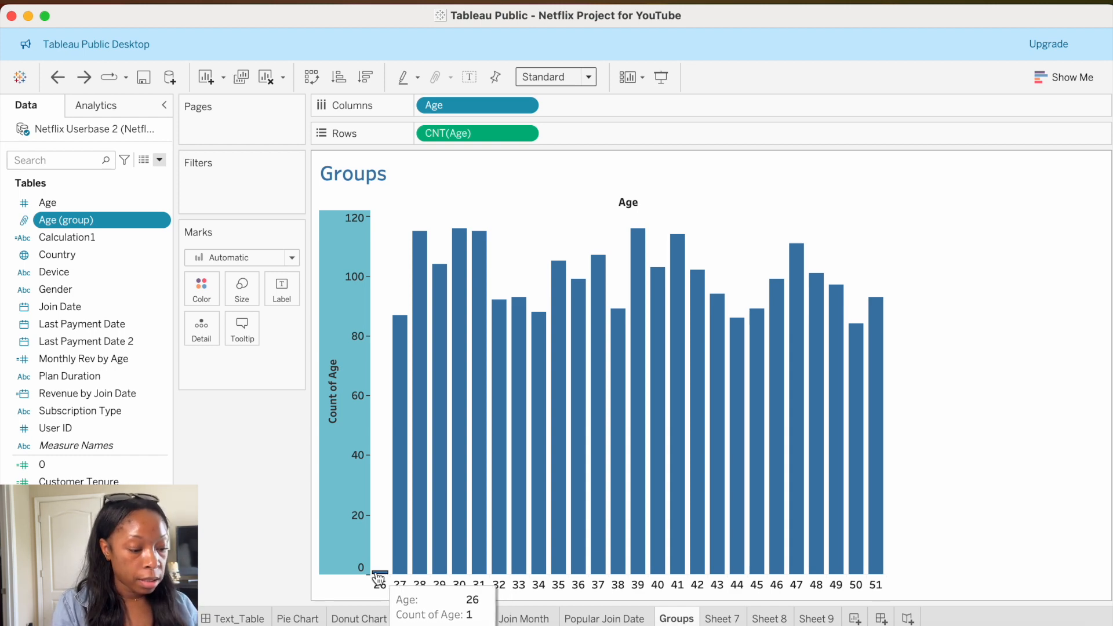
- Group the bars for ages 26 through 30 directly in the chart
{"action": "left_click_drag", "start_coordinate": [378, 577], "coordinate": [468, 575]}
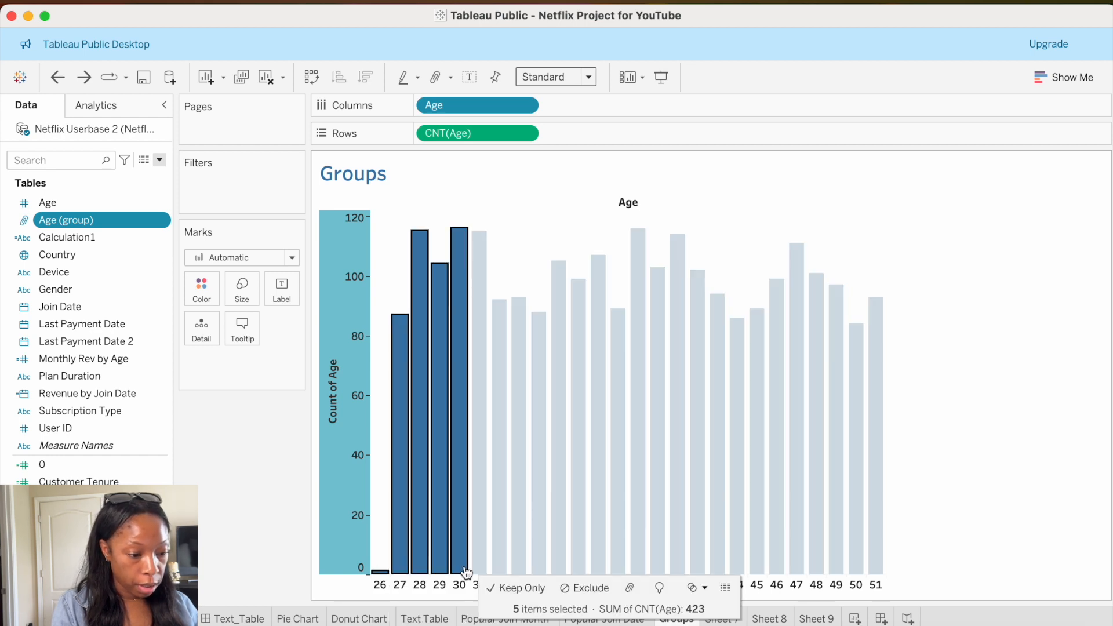
{"action": "left_click", "coordinate": [629, 587]}
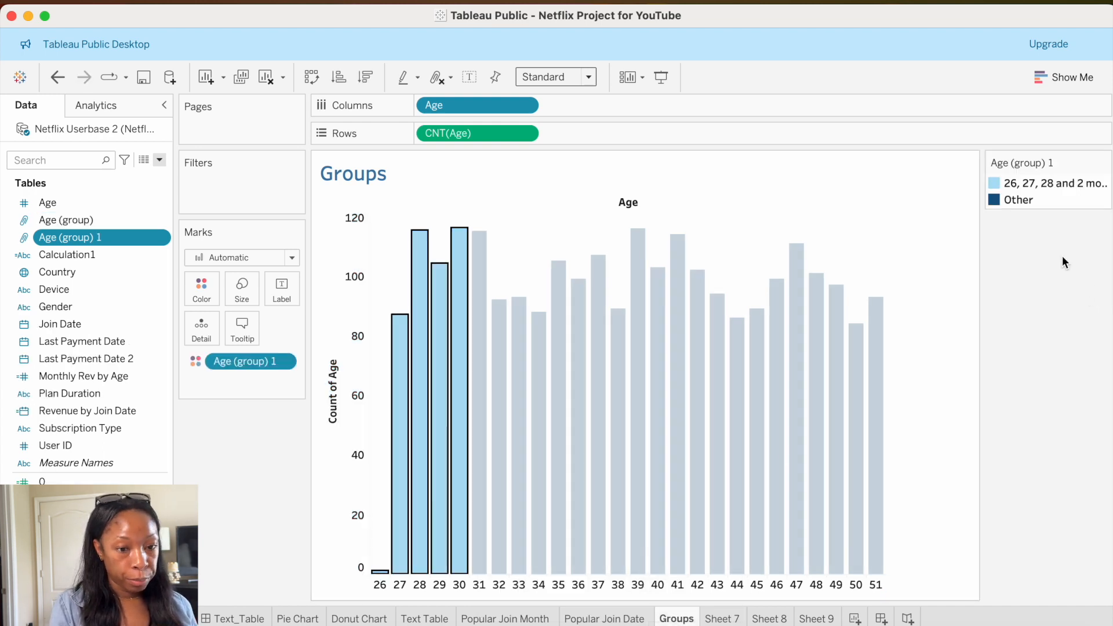
{"action": "left_click", "coordinate": [961, 338]}
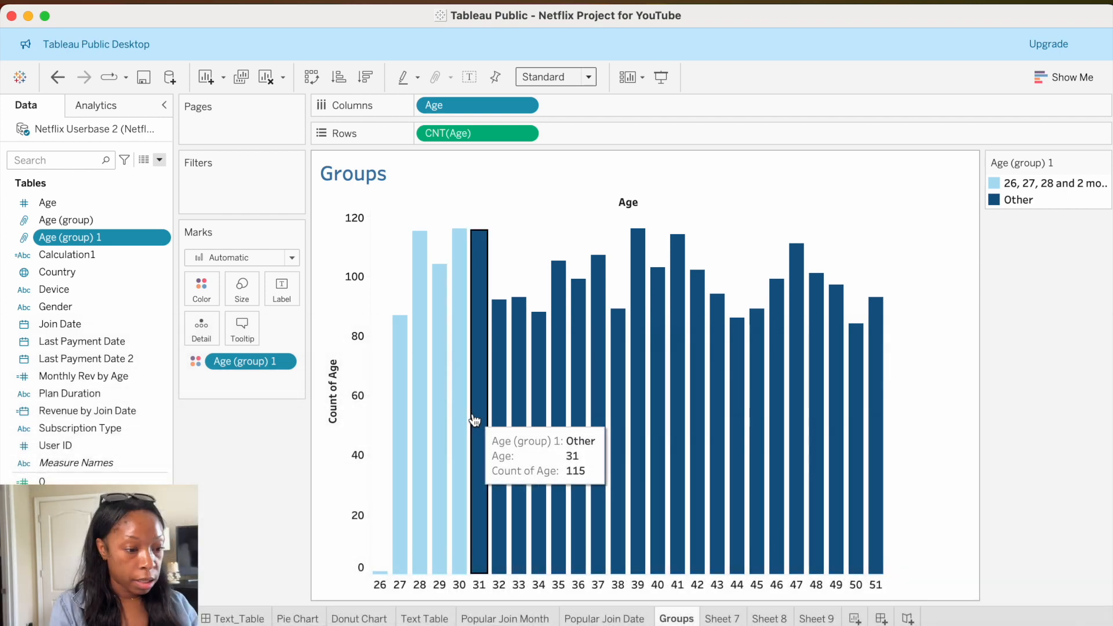
- Group the bars for ages 31 through 35 and those for ages 36 through 40 as two separate groups in the chart
{"action": "left_click_drag", "start_coordinate": [472, 416], "coordinate": [568, 428]}
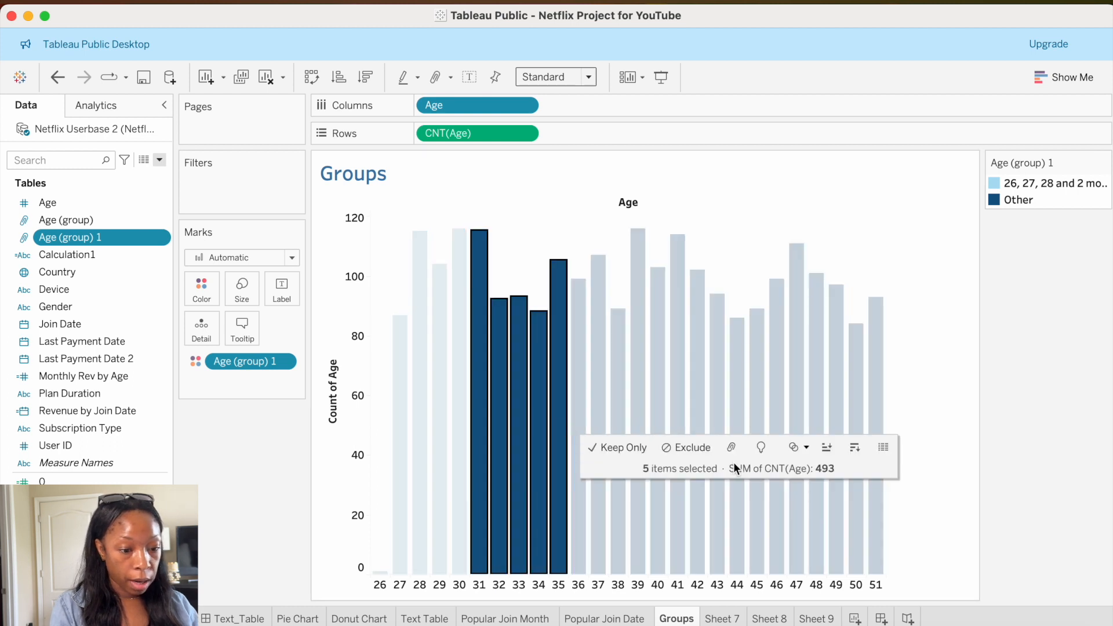
{"action": "left_click", "coordinate": [732, 445]}
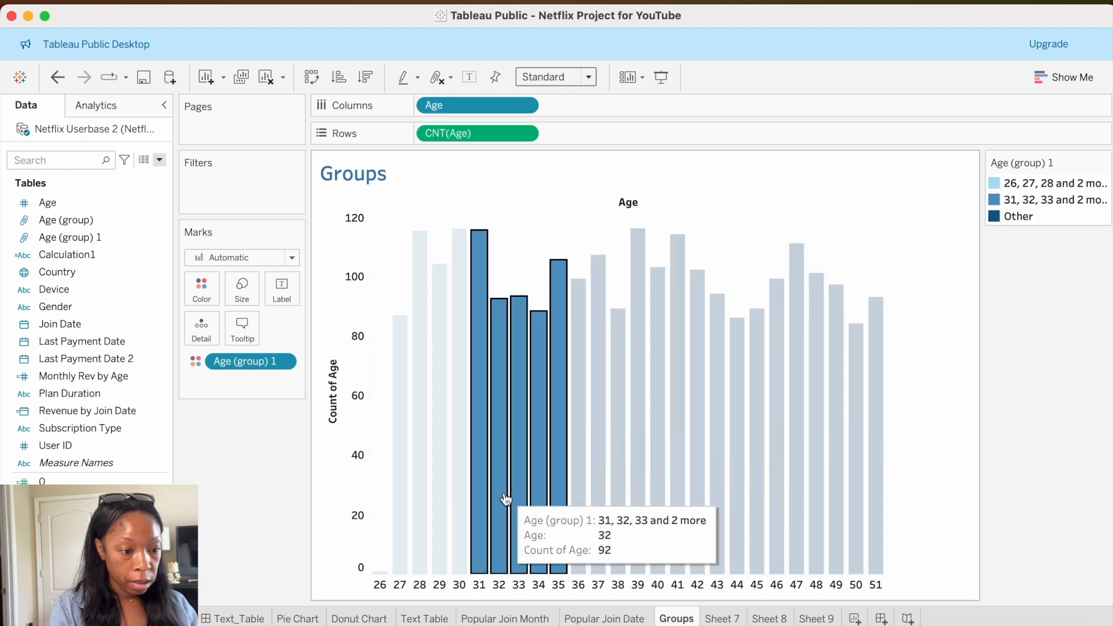
{"action": "left_click_drag", "start_coordinate": [580, 453], "coordinate": [667, 459]}
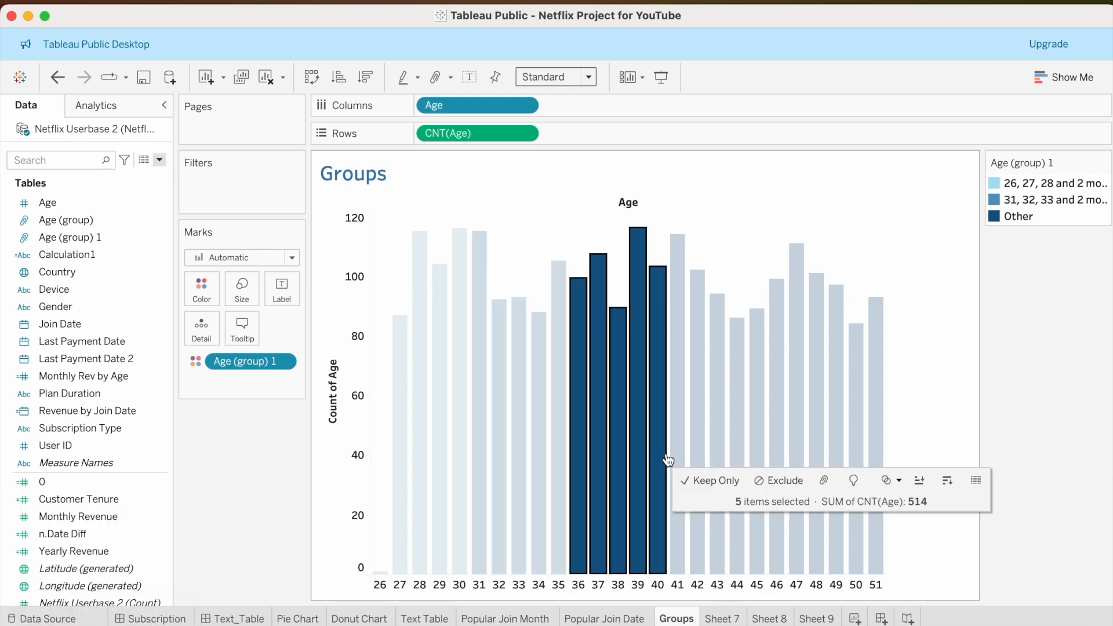
{"action": "left_click", "coordinate": [824, 479]}
{"action": "left_click_drag", "start_coordinate": [678, 490], "coordinate": [743, 495]}
{"action": "left_click", "coordinate": [914, 326]}
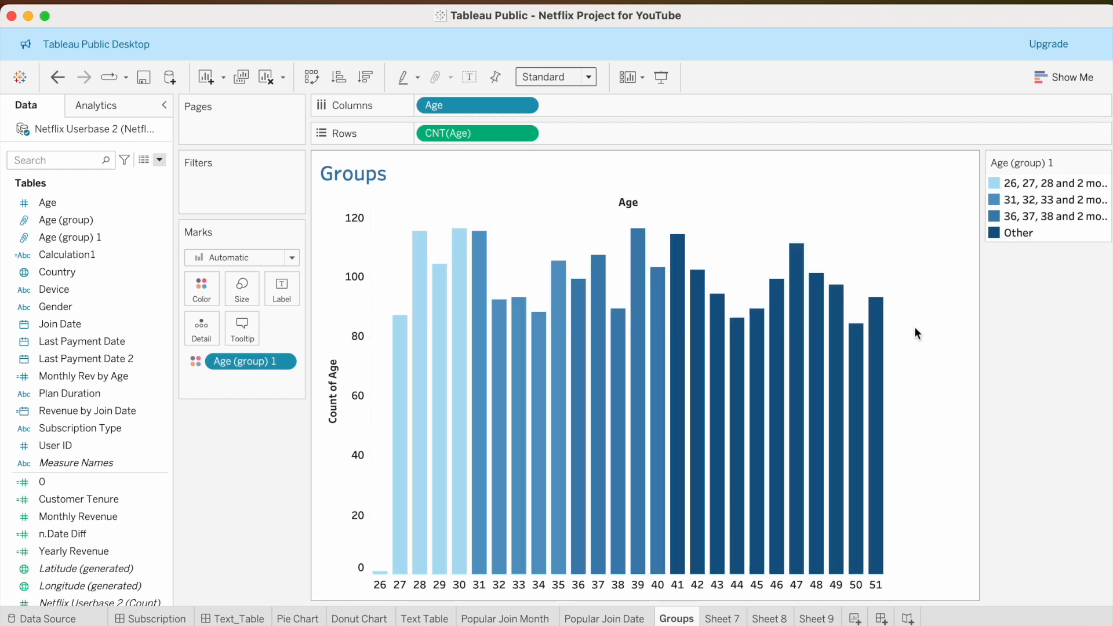
- Group the bars for ages 41 through 45 and those for ages 46 through 51 as two separate groups in the chart
{"action": "left_click_drag", "start_coordinate": [675, 416], "coordinate": [760, 416]}
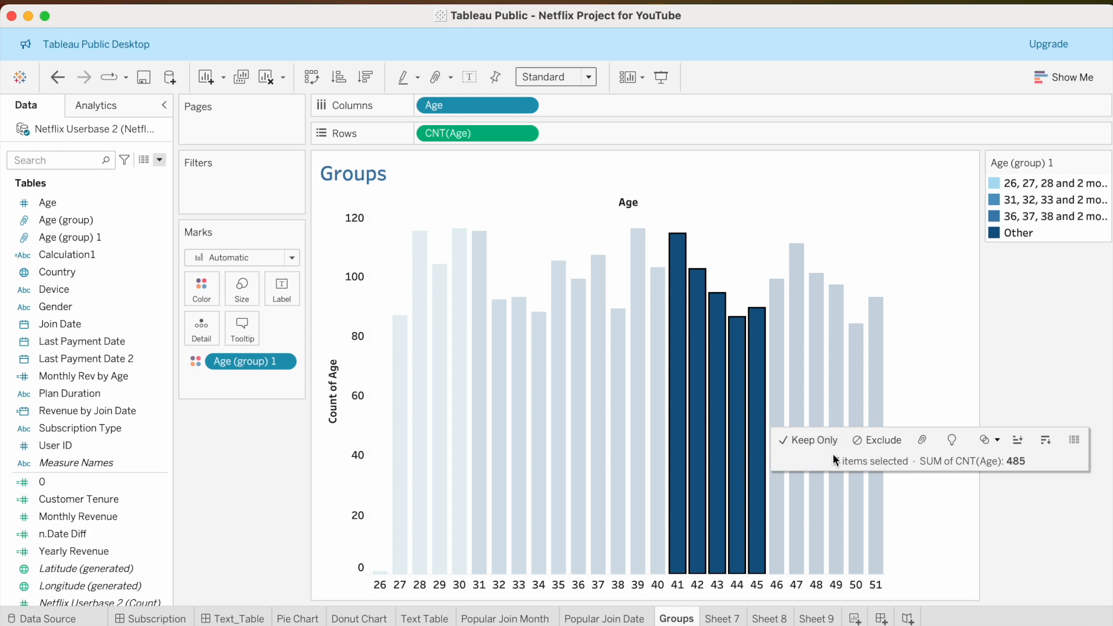
{"action": "left_click", "coordinate": [925, 439]}
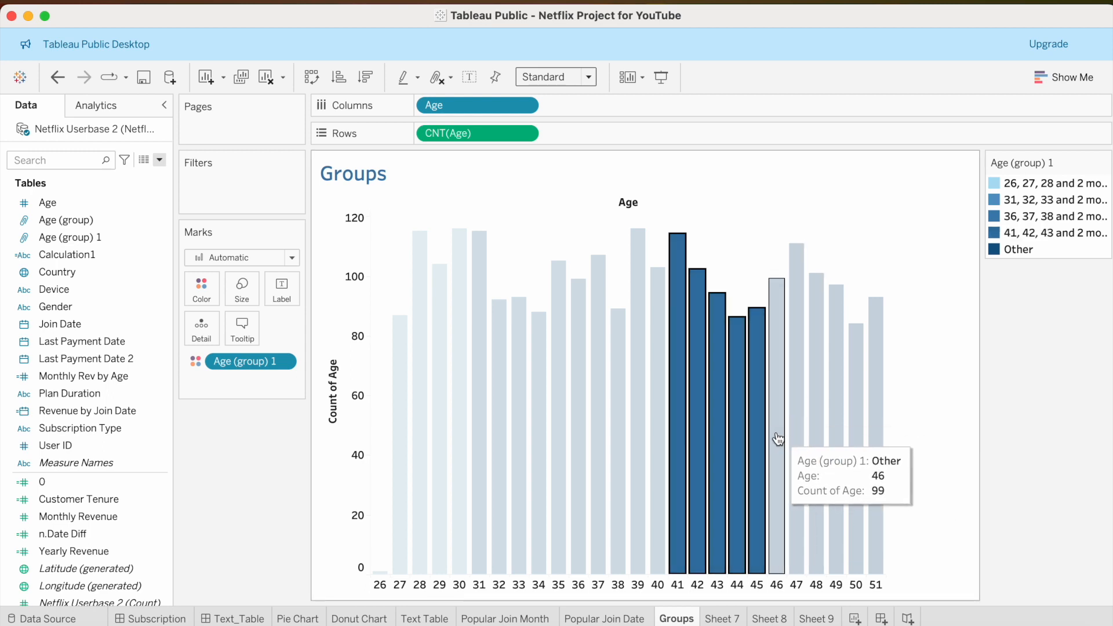
{"action": "left_click", "coordinate": [899, 419]}
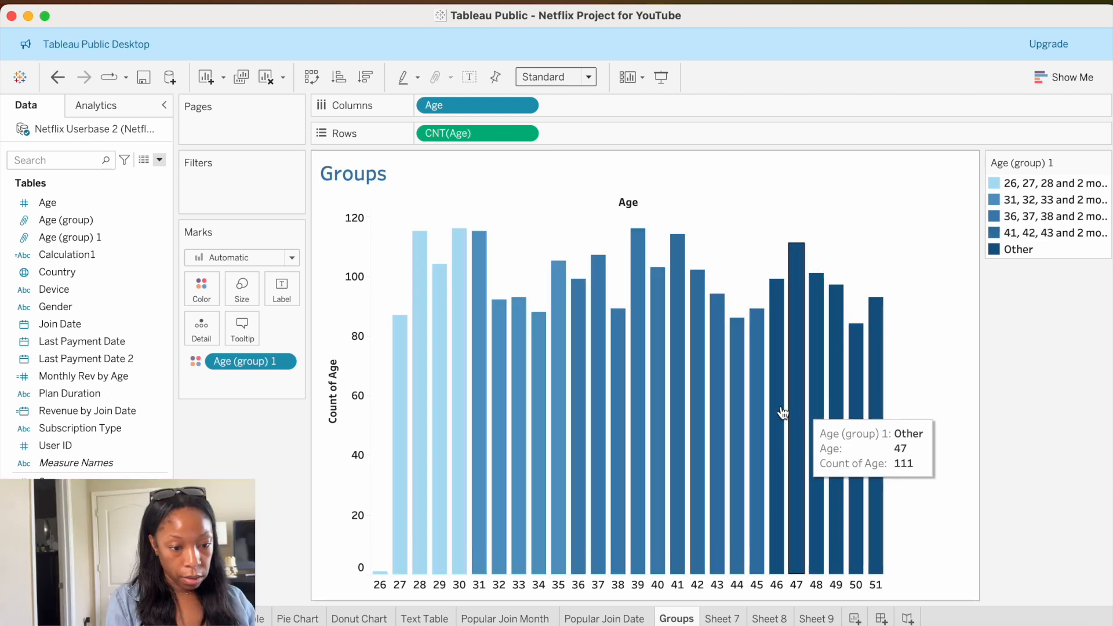
{"action": "left_click_drag", "start_coordinate": [768, 410], "coordinate": [892, 395]}
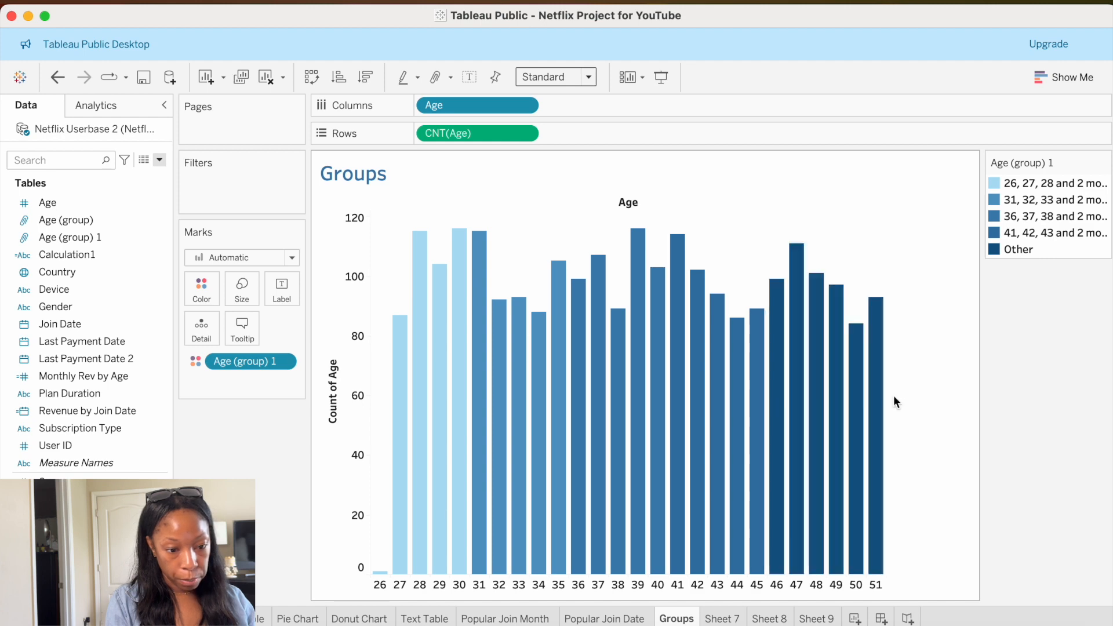
{"action": "right_click", "coordinate": [878, 490]}
{"action": "left_click", "coordinate": [911, 453]}
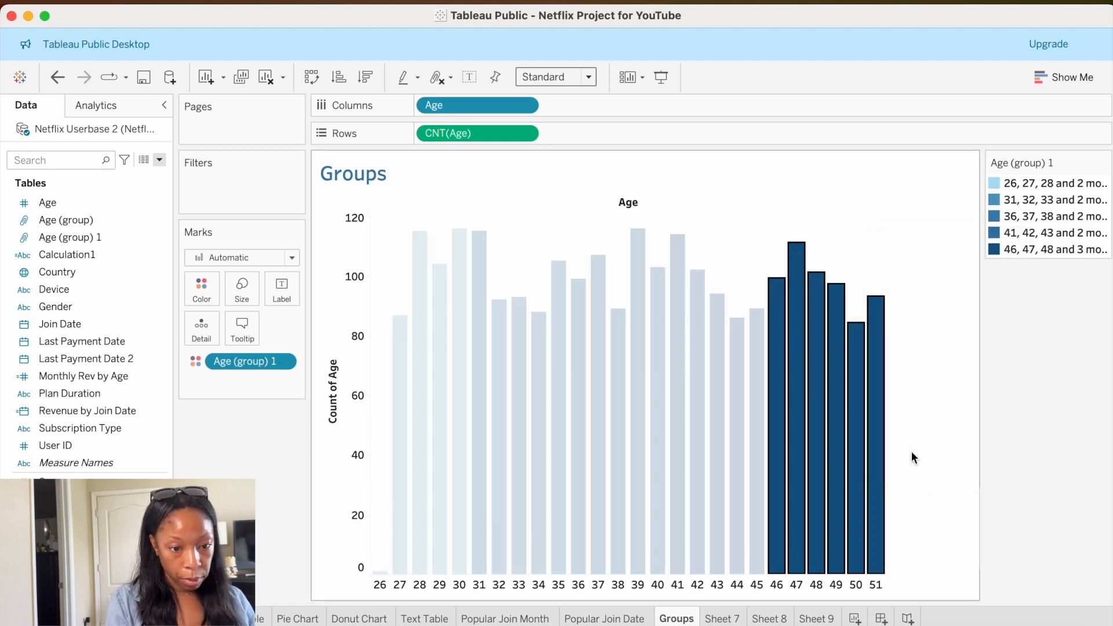
- Set the alias of the ages 26 to 30 group in the color legend to "Gen Z"
{"action": "left_click", "coordinate": [1030, 185]}
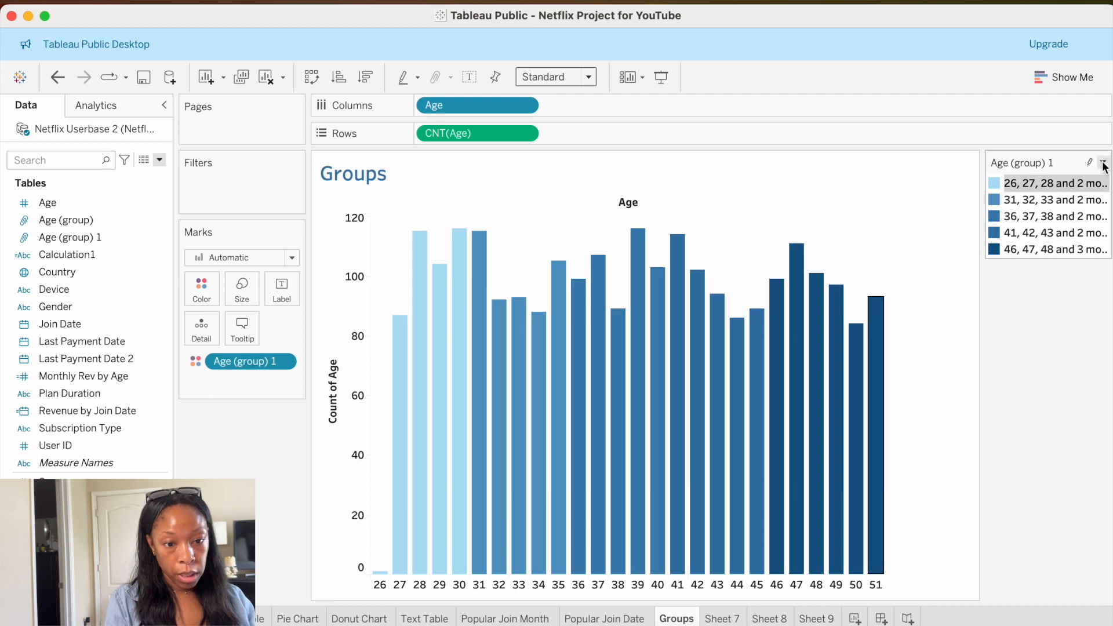
{"action": "right_click", "coordinate": [1074, 185]}
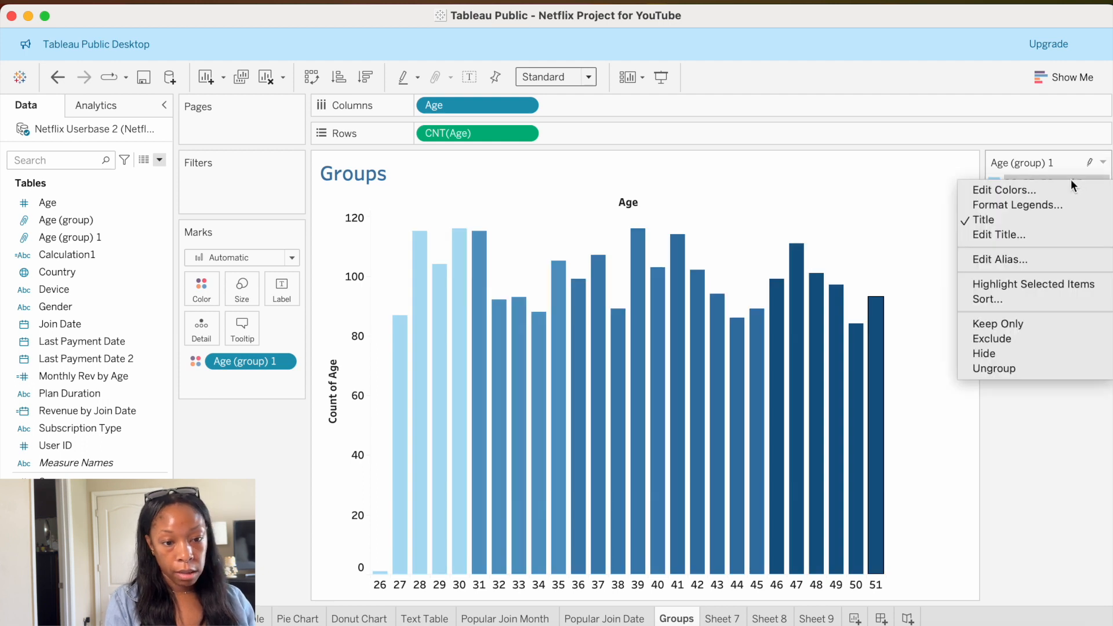
{"action": "left_click", "coordinate": [999, 259]}
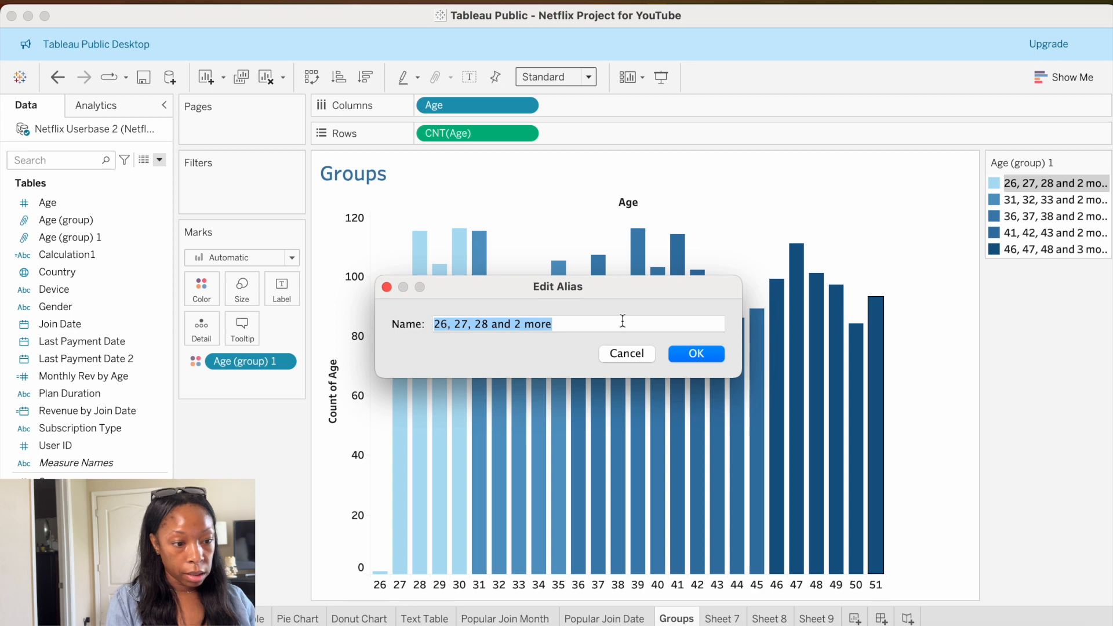
{"action": "left_click_drag", "start_coordinate": [558, 321], "coordinate": [404, 324]}
{"action": "key", "text": "BackSpace"}
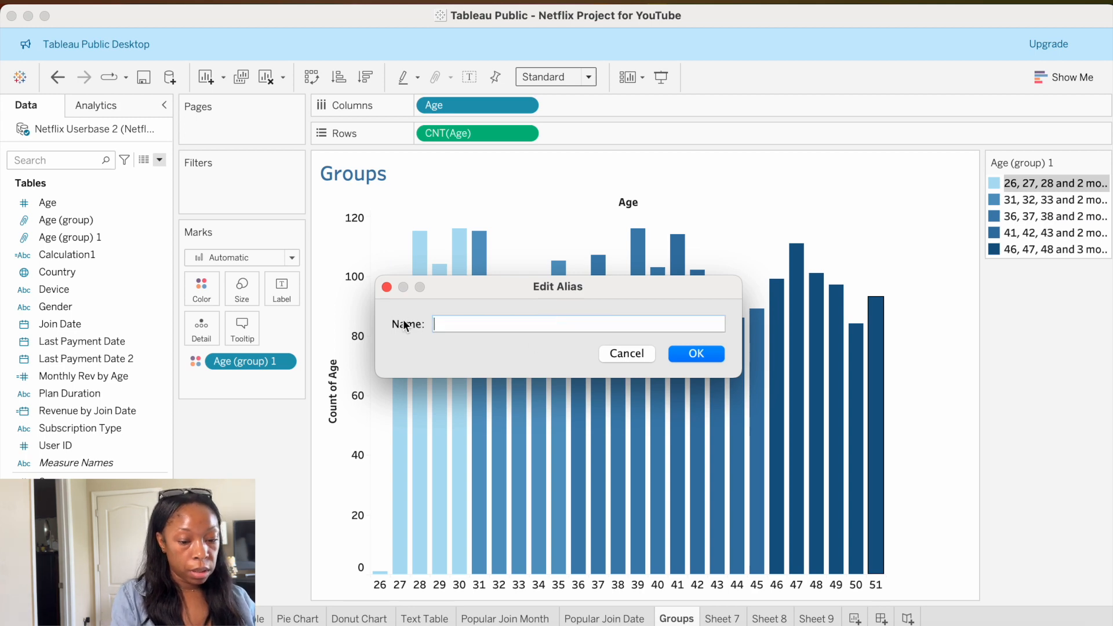
{"action": "type", "text": "Gen Z"}
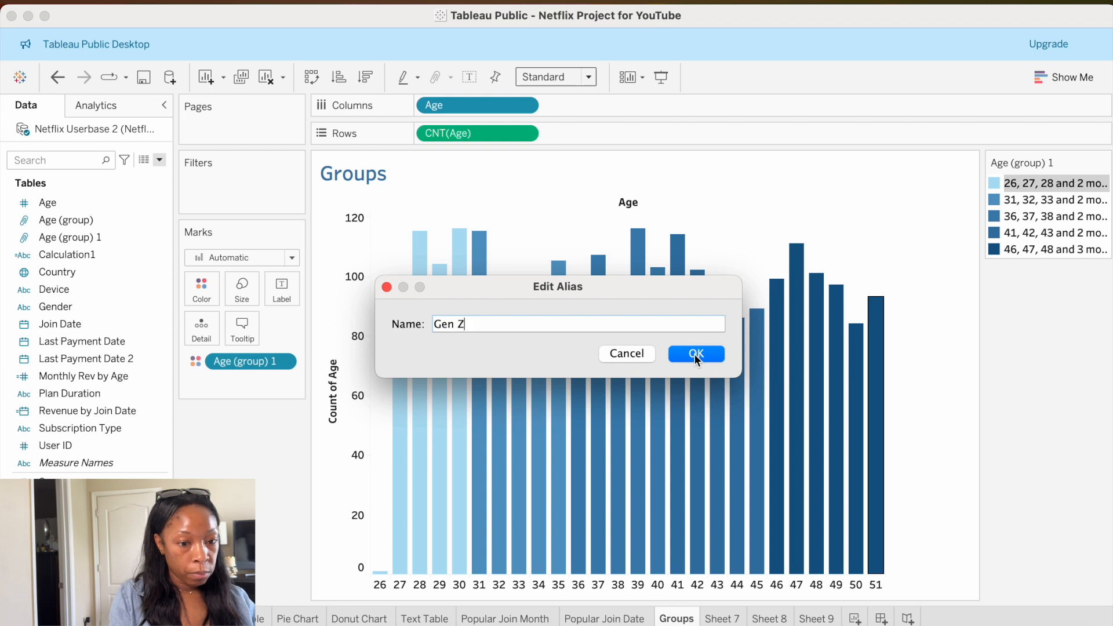
{"action": "left_click", "coordinate": [696, 354]}
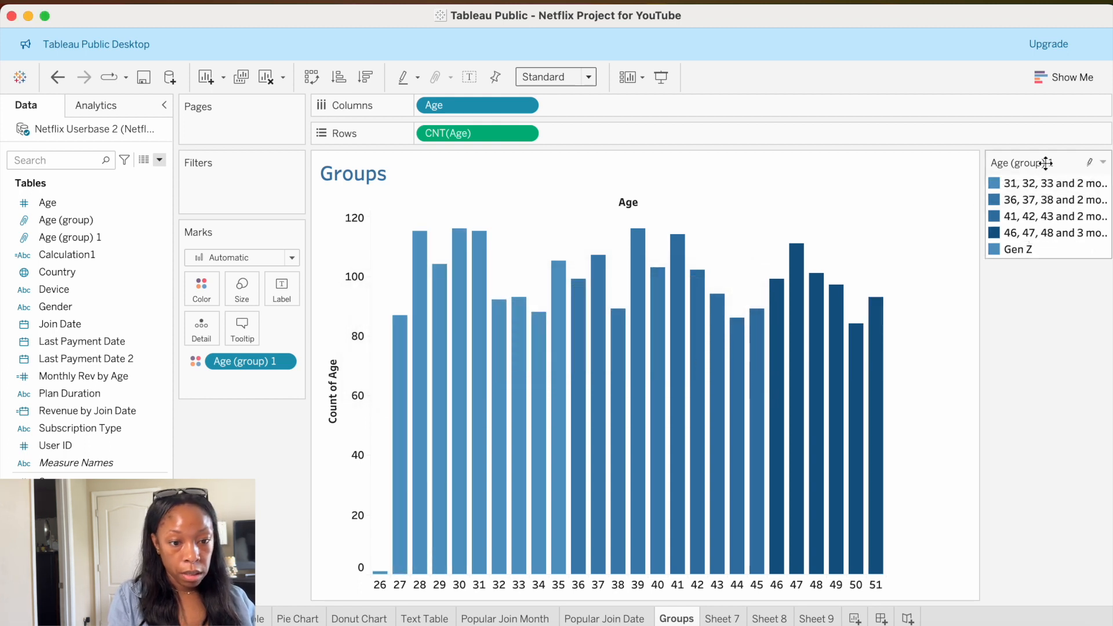
- Set the alias of the ages 31 to 35 group in the color legend to "Millenials"
{"action": "mouse_move", "coordinate": [1042, 185]}
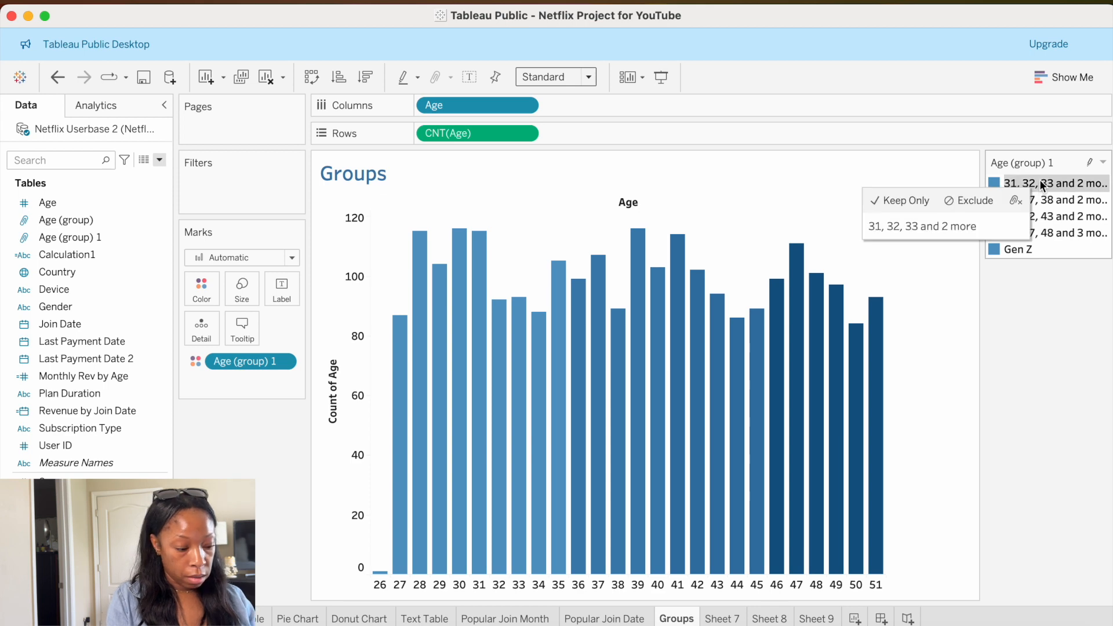
{"action": "right_click", "coordinate": [1042, 185]}
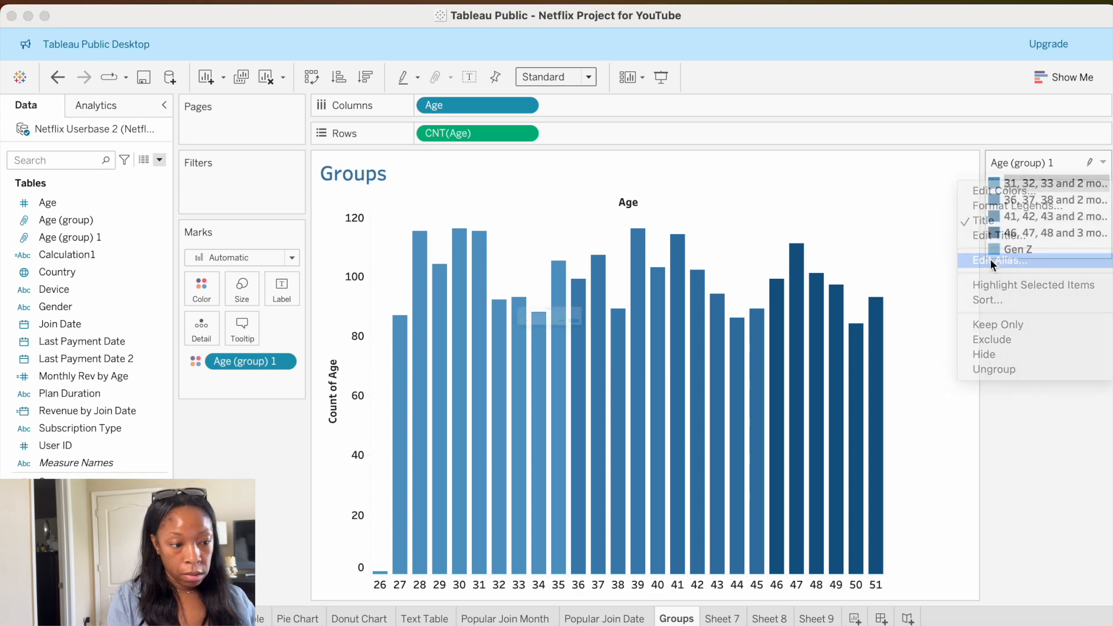
{"action": "left_click", "coordinate": [999, 260]}
{"action": "left_click", "coordinate": [567, 323]}
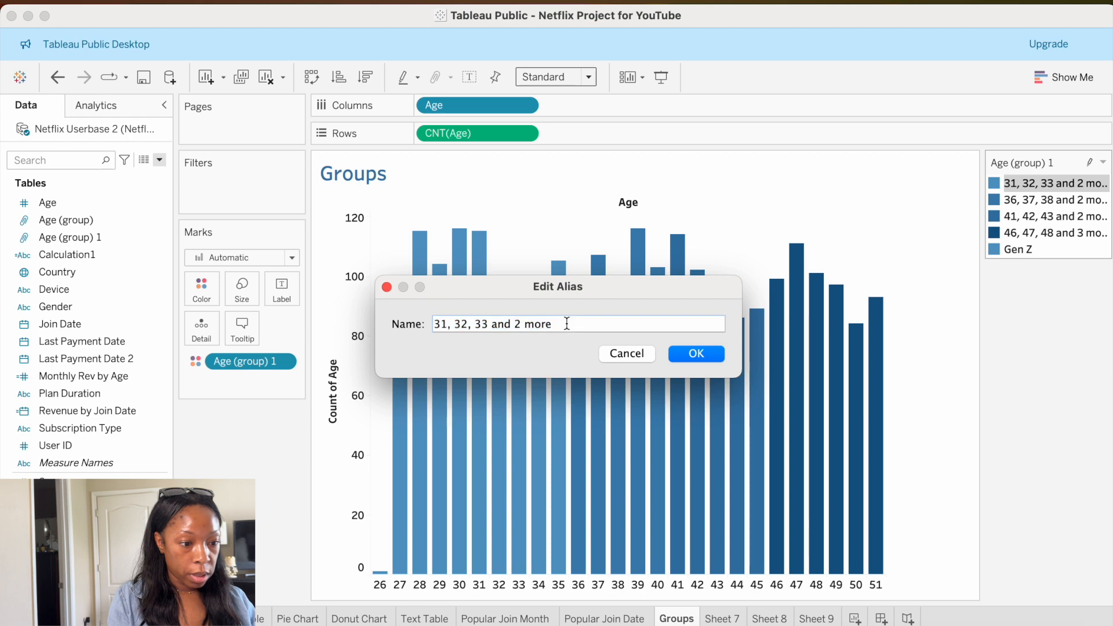
{"action": "left_click_drag", "start_coordinate": [567, 324], "coordinate": [373, 317]}
{"action": "key", "text": "BackSpace"}
{"action": "type", "text": "Millenials"}
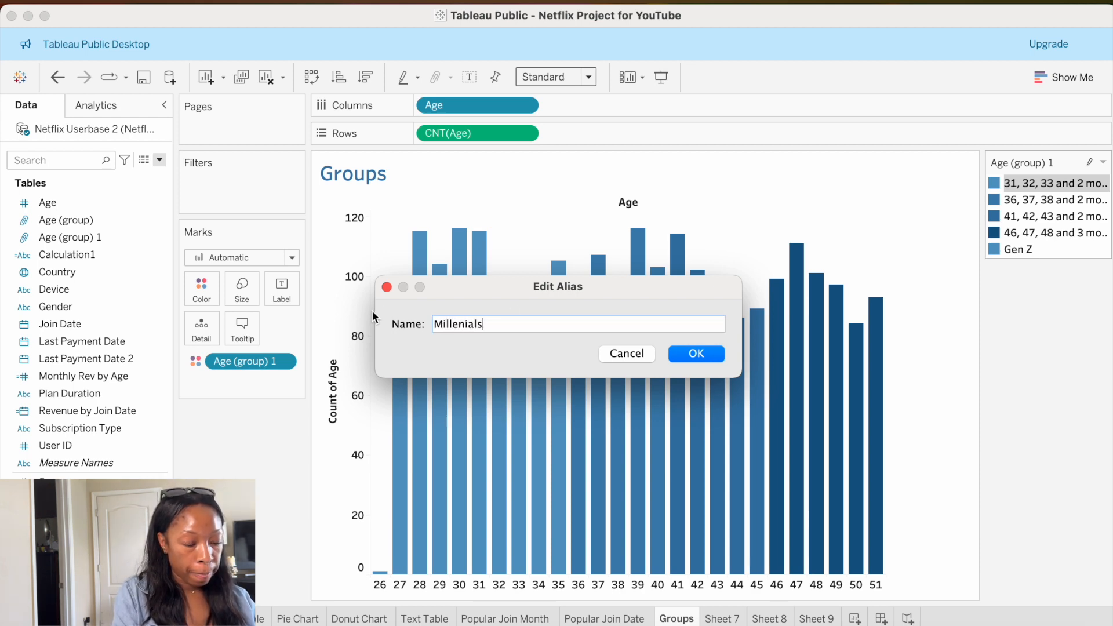
{"action": "left_click", "coordinate": [695, 354]}
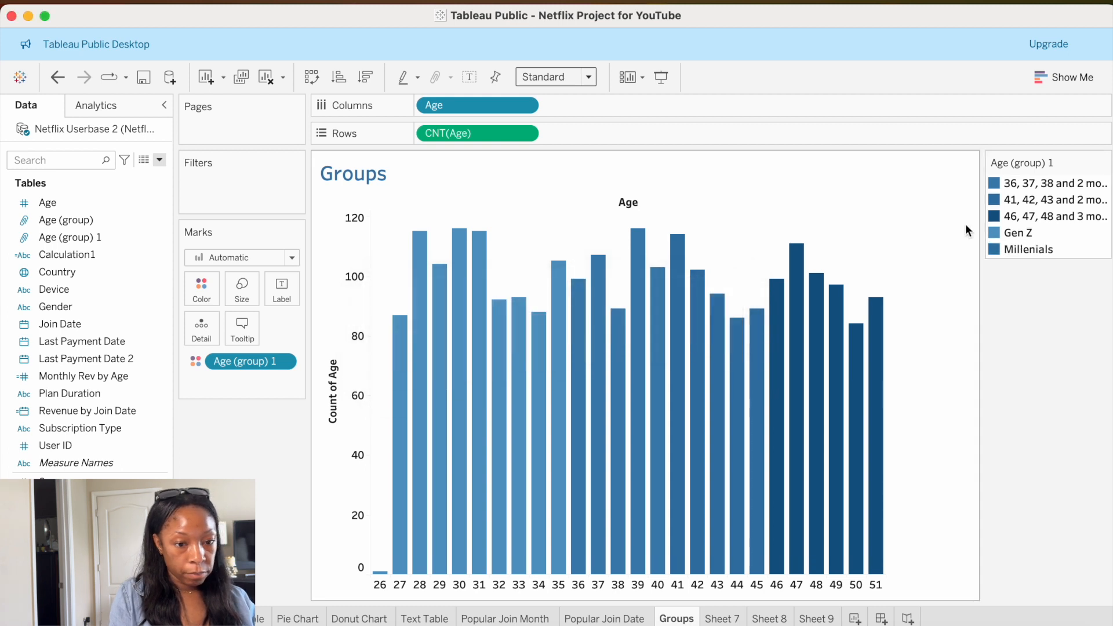
- Set the alias of the ages 36 to 40 group in the color legend to "Gen X"
{"action": "right_click", "coordinate": [1019, 182]}
{"action": "left_click", "coordinate": [990, 263]}
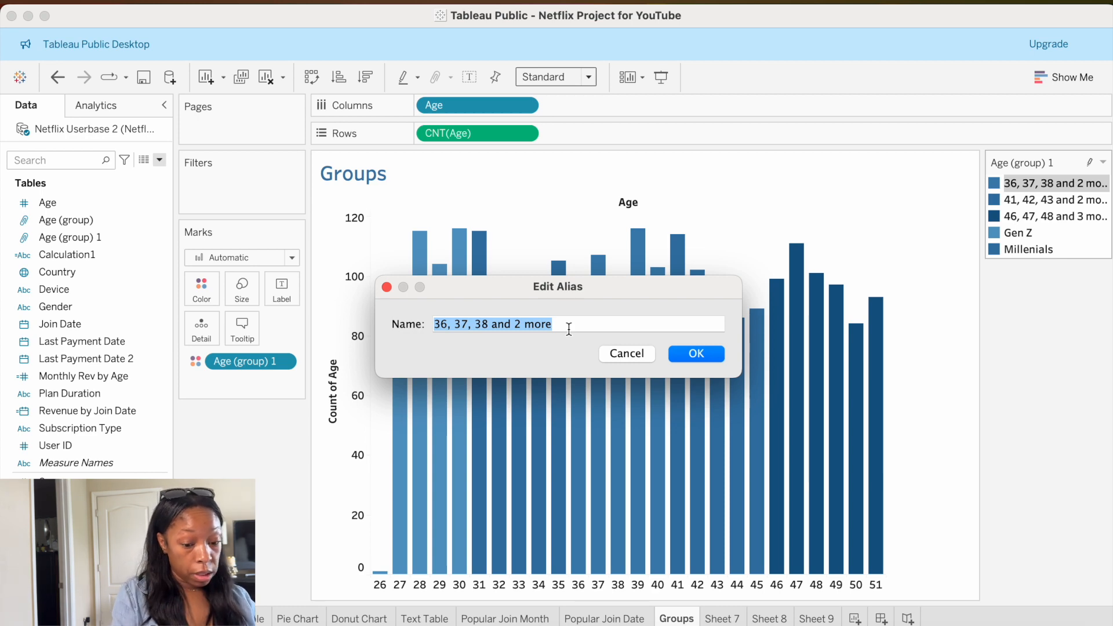
{"action": "key", "text": "BackSpace"}
{"action": "type", "text": "Gen X"}
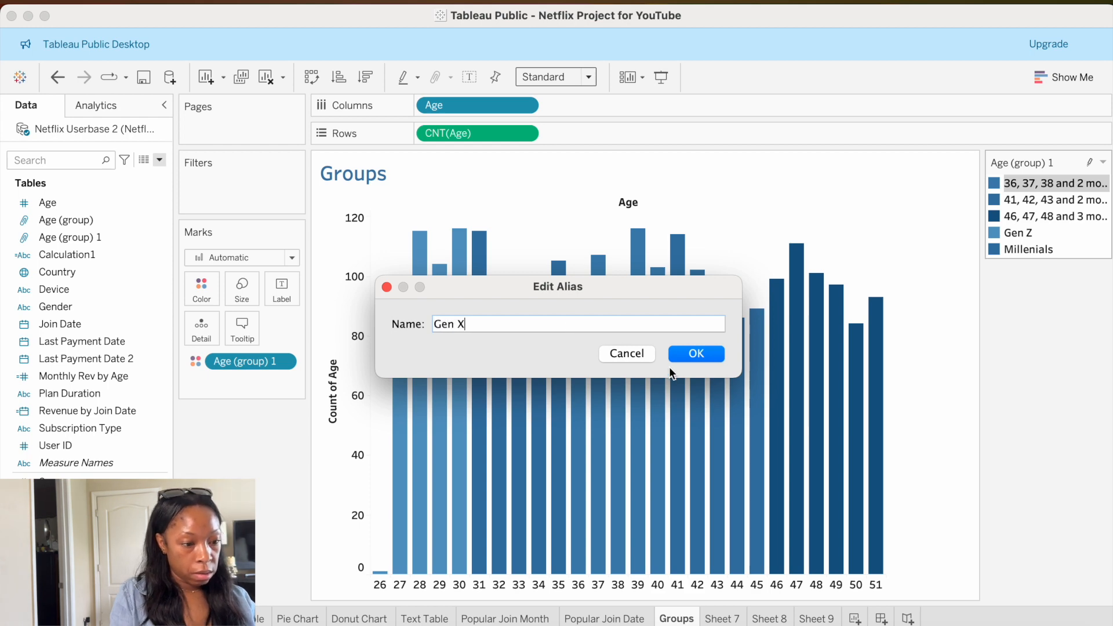
{"action": "left_click", "coordinate": [693, 352]}
- Set the alias of the ages 41 to 45 group in the color legend to "Boomers"
{"action": "mouse_move", "coordinate": [1023, 183]}
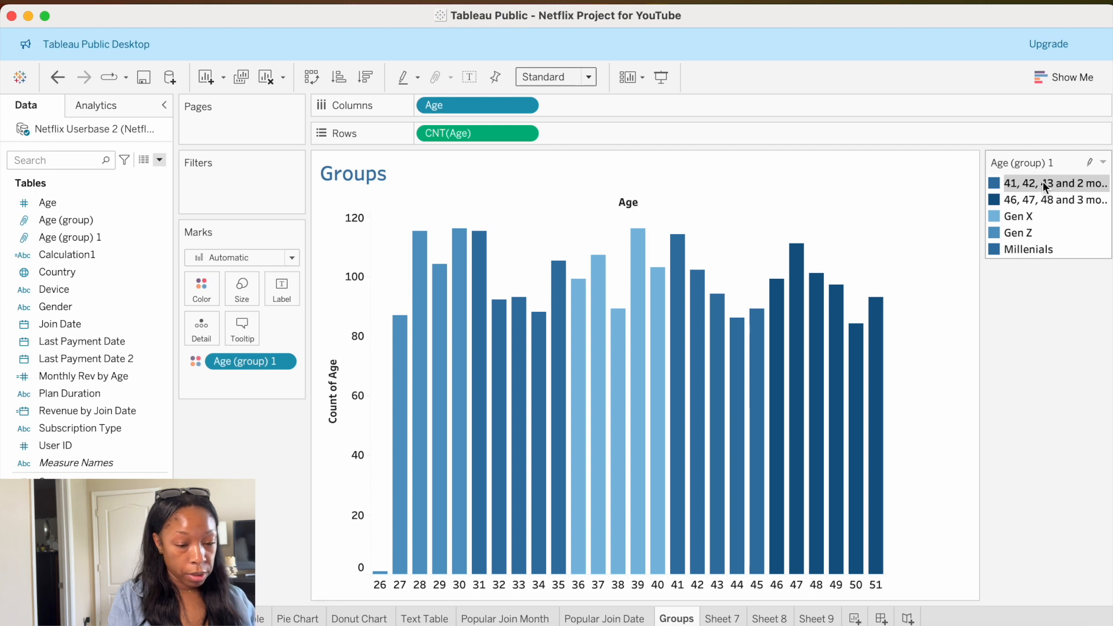
{"action": "right_click", "coordinate": [1042, 182]}
{"action": "left_click", "coordinate": [1008, 265]}
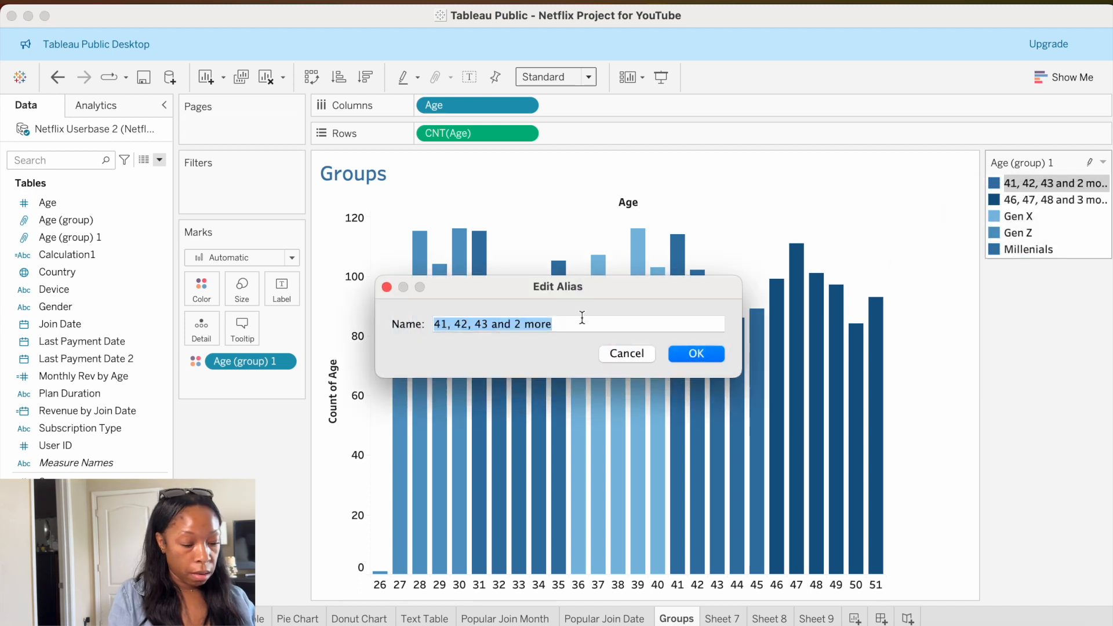
{"action": "type", "text": "Boomers"}
{"action": "left_click", "coordinate": [700, 357]}
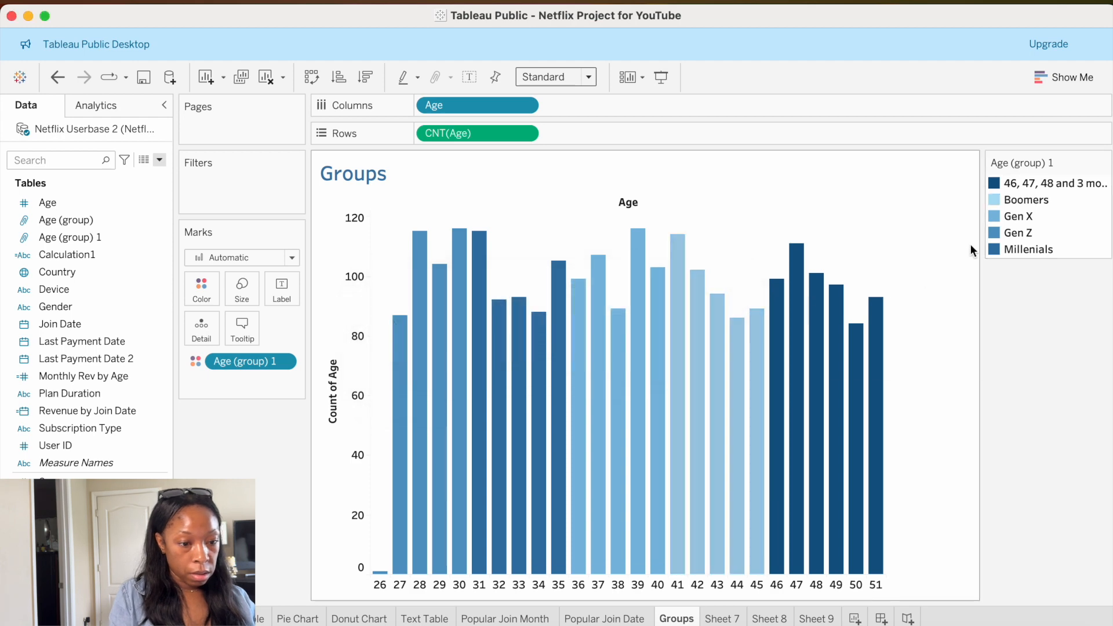
- Set the alias of the ages 46 to 51 group in the color legend to "Silent Gen"
{"action": "right_click", "coordinate": [1044, 185]}
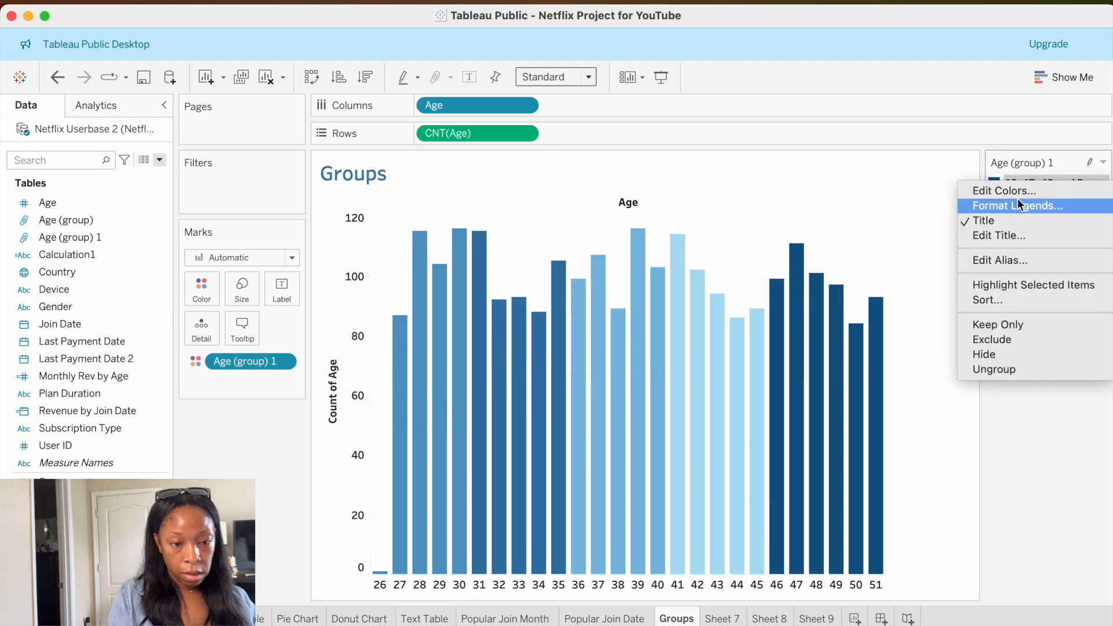
{"action": "left_click", "coordinate": [1000, 260]}
{"action": "type", "text": "Si"}
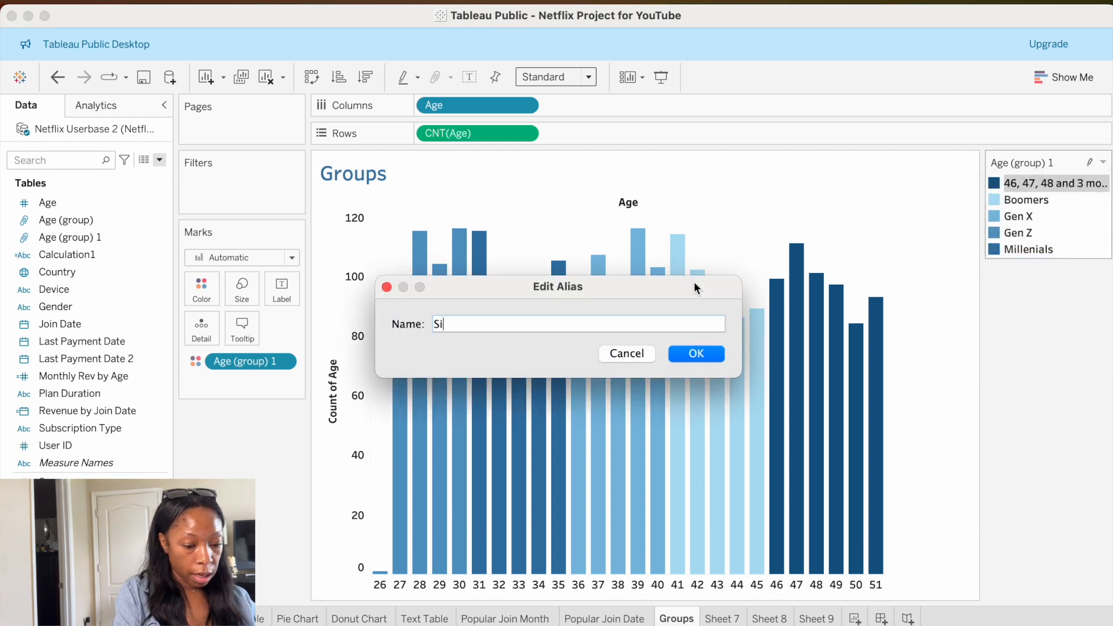
{"action": "type", "text": "lent Gen"}
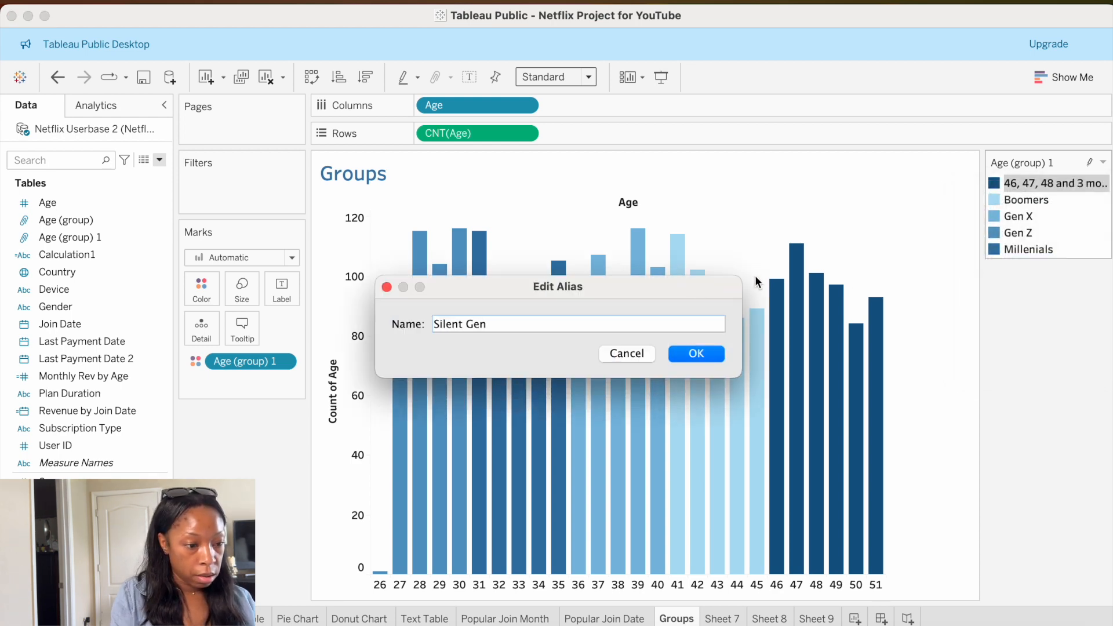
{"action": "left_click", "coordinate": [696, 353]}
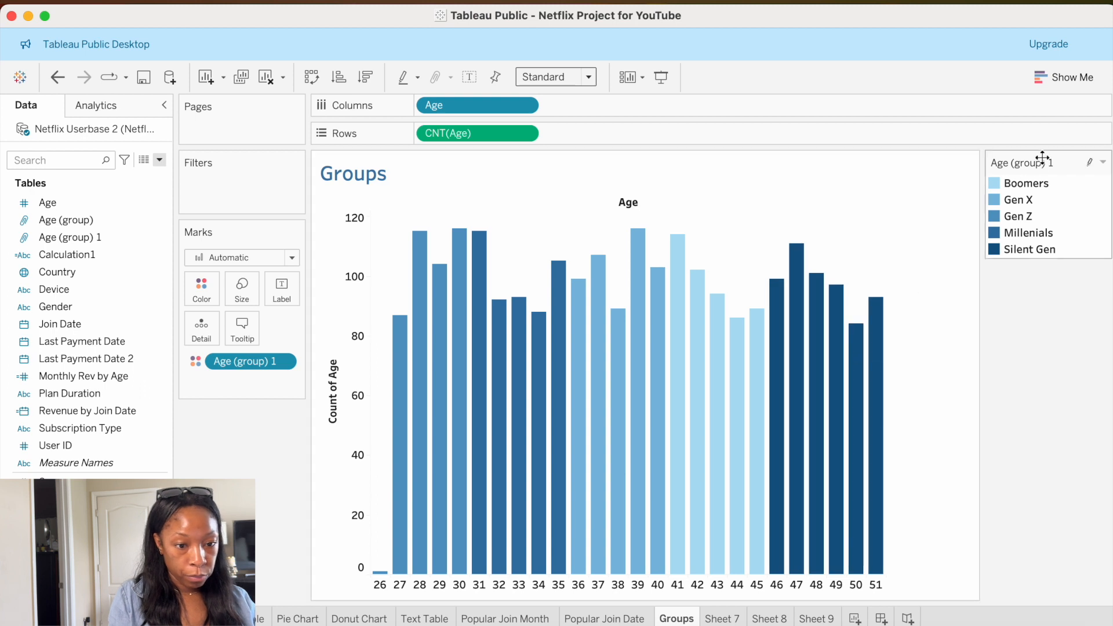
- Replace Age with Age (group) 1 on Columns and adjust the column width so all generation labels fit
{"action": "left_click", "coordinate": [58, 77]}
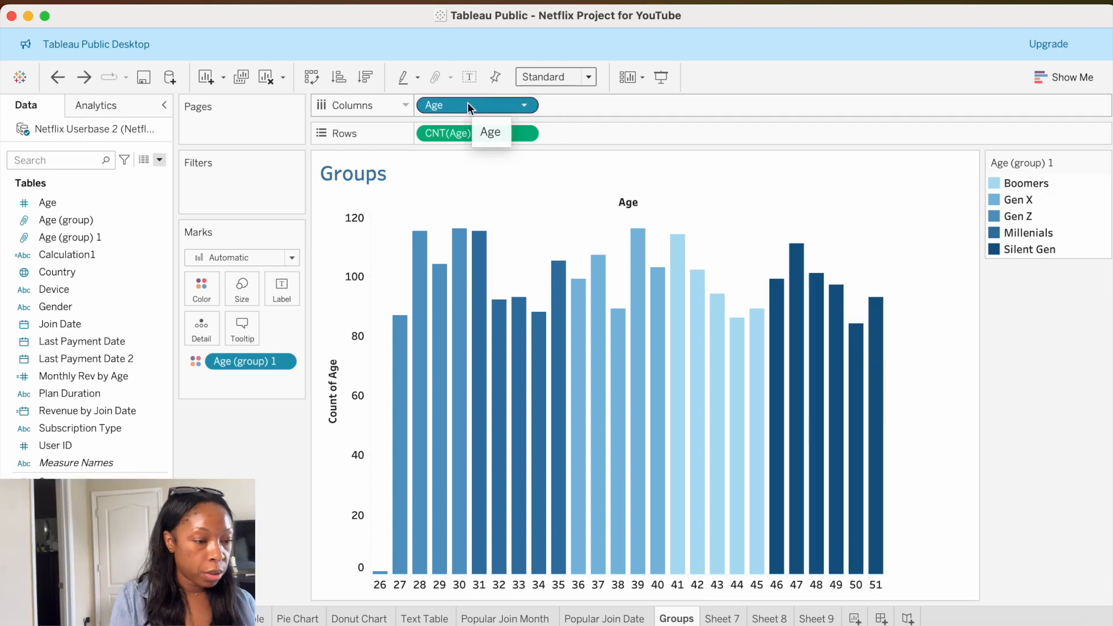
{"action": "left_click_drag", "start_coordinate": [453, 105], "coordinate": [145, 290]}
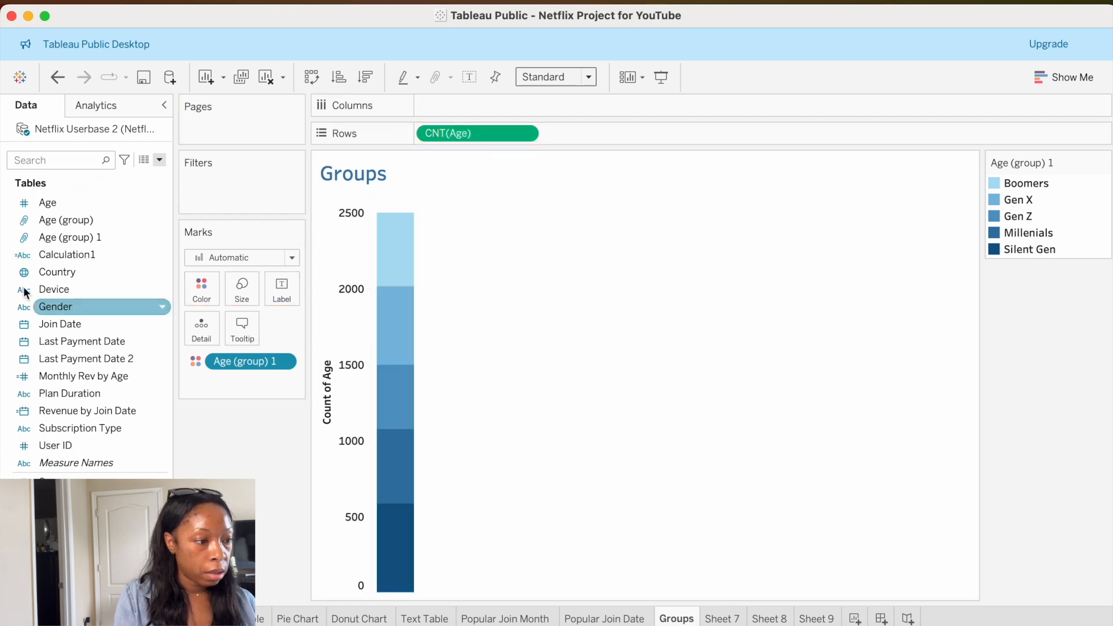
{"action": "left_click_drag", "start_coordinate": [95, 235], "coordinate": [524, 106]}
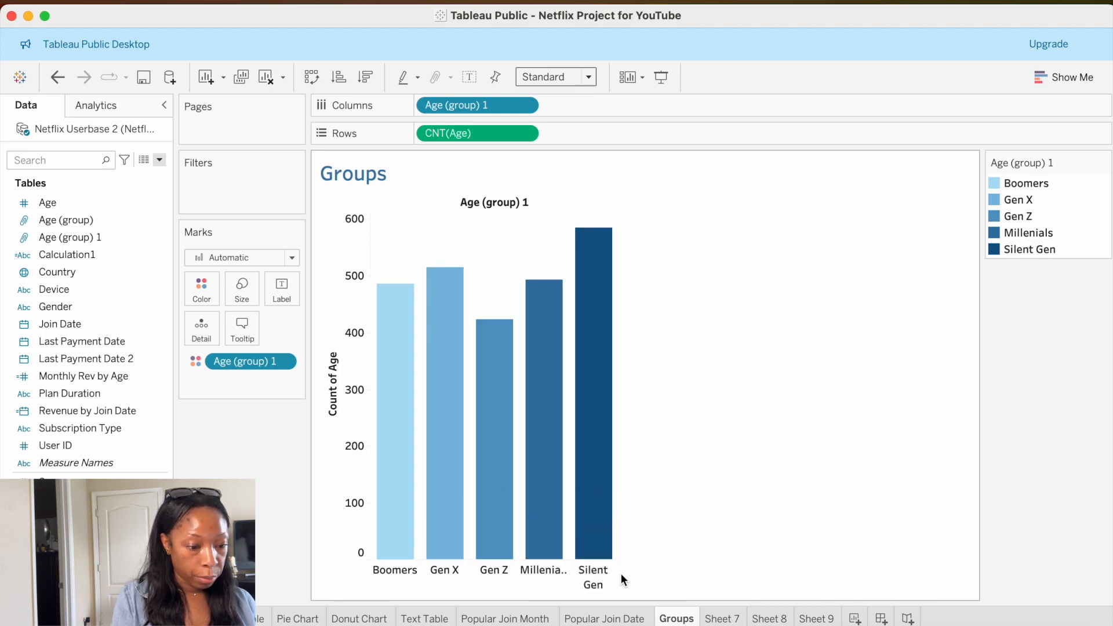
{"action": "left_click_drag", "start_coordinate": [618, 575], "coordinate": [681, 576]}
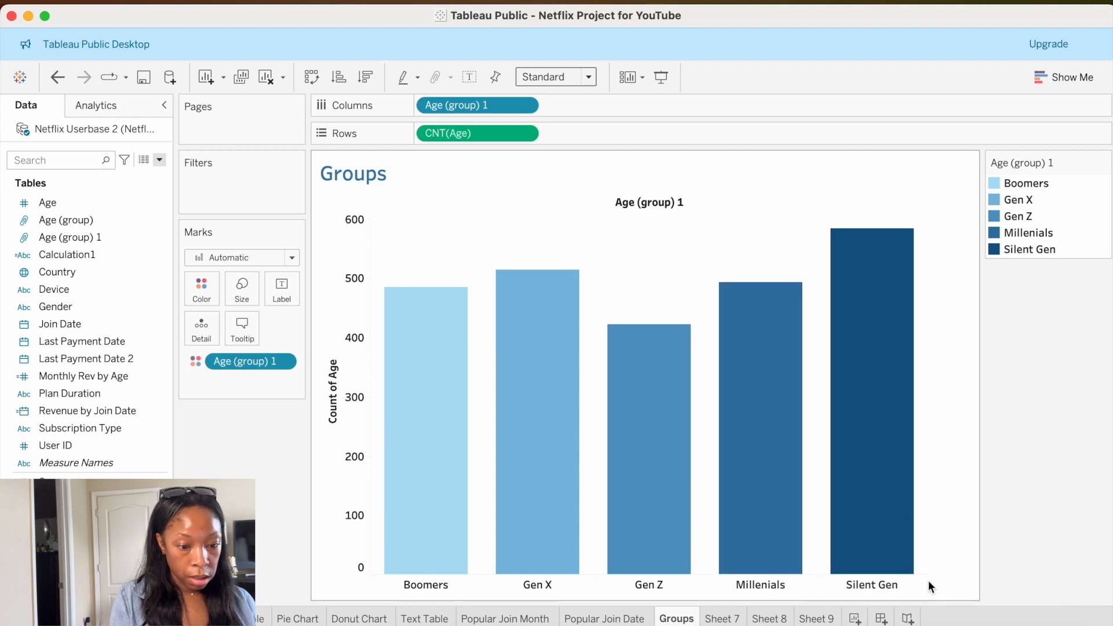
{"action": "left_click_drag", "start_coordinate": [927, 585], "coordinate": [899, 584]}
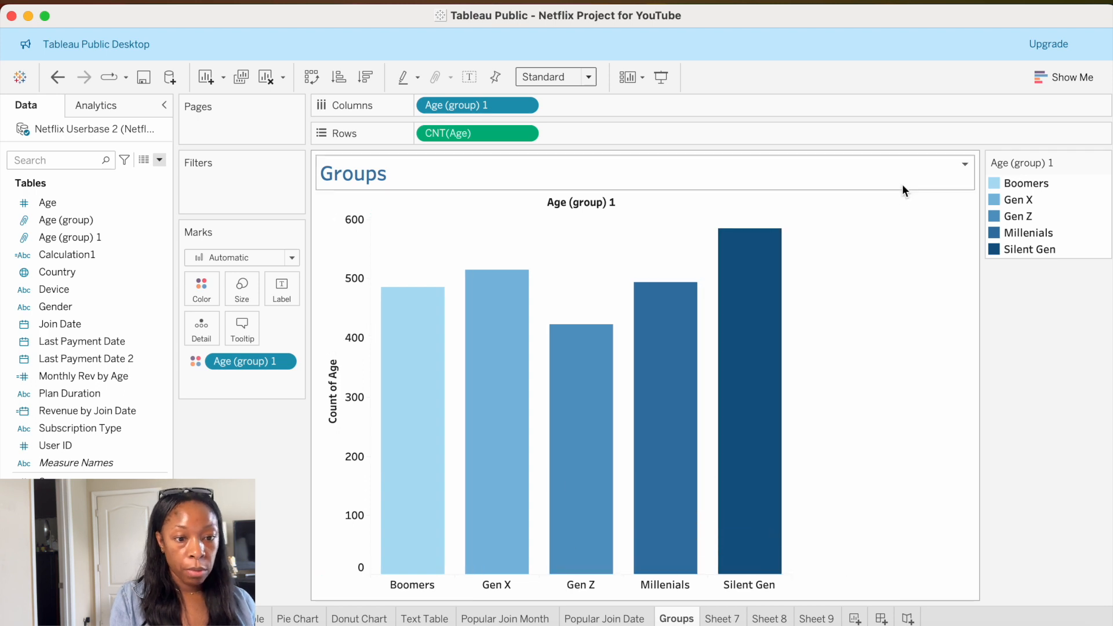
- Assign the Lightning Watermelon palette to the Age (group) 1 generations
{"action": "left_click", "coordinate": [1102, 164]}
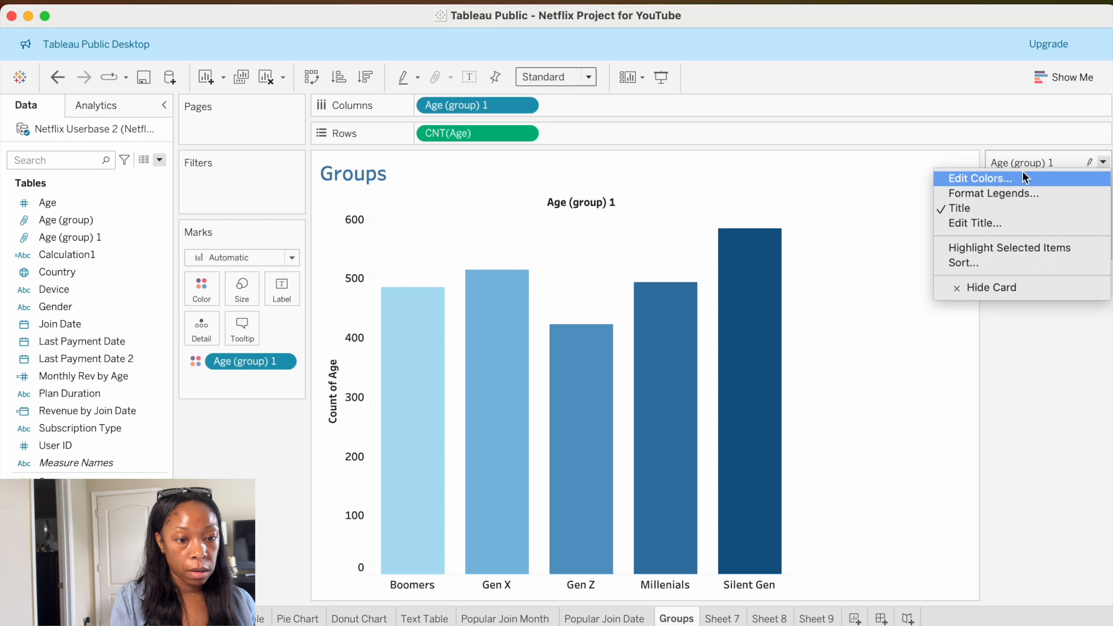
{"action": "left_click", "coordinate": [1058, 158]}
{"action": "left_click", "coordinate": [1103, 164]}
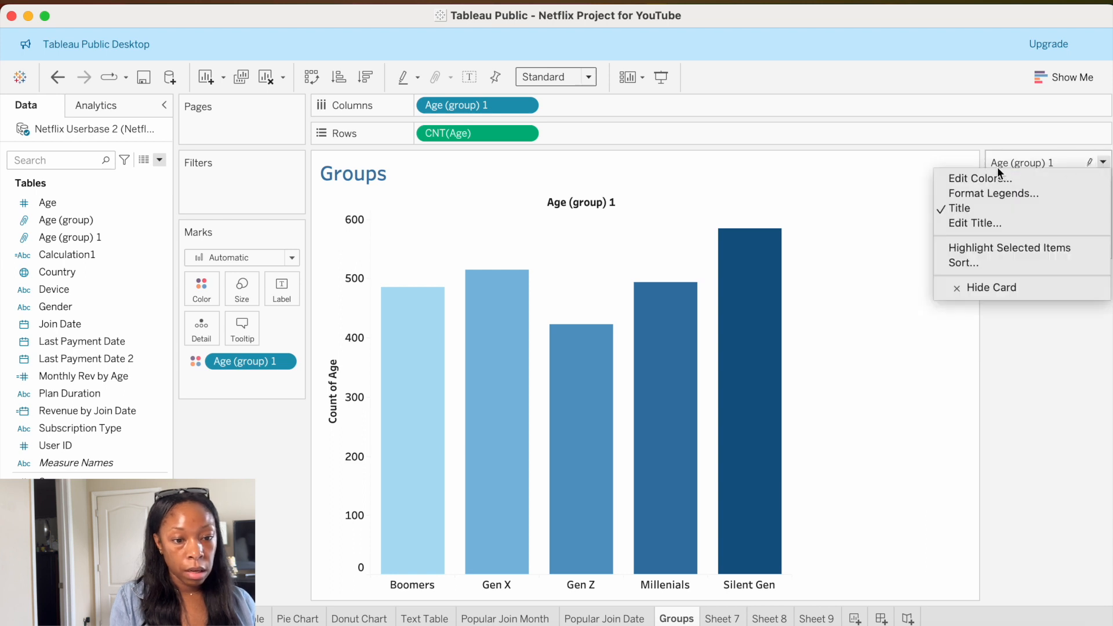
{"action": "left_click", "coordinate": [989, 176]}
{"action": "left_click", "coordinate": [647, 205]}
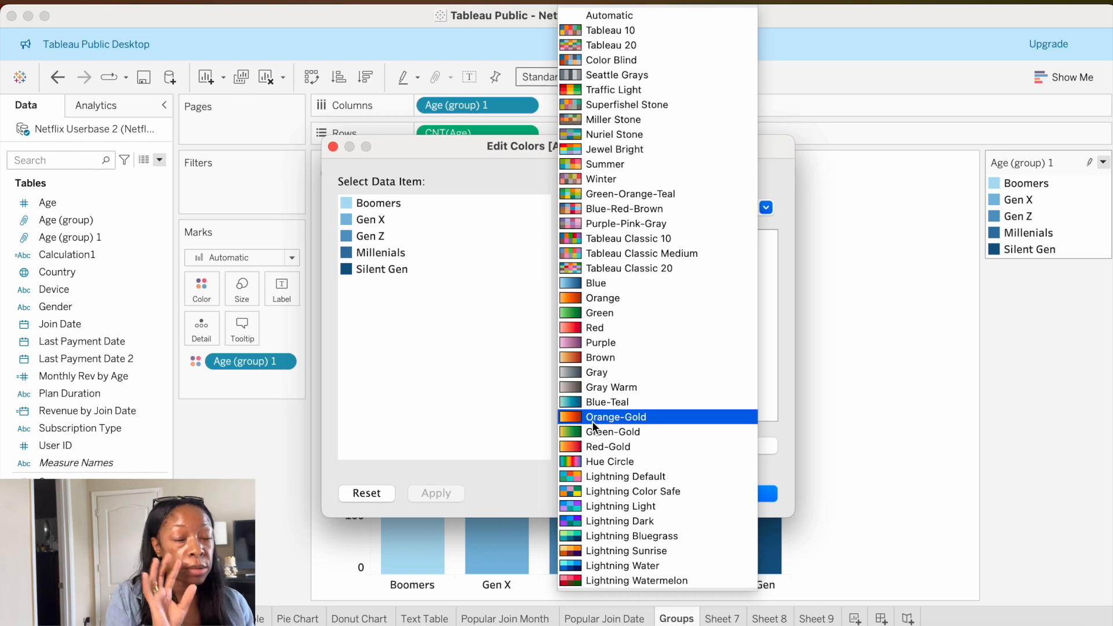
{"action": "left_click", "coordinate": [569, 577]}
{"action": "left_click", "coordinate": [658, 444]}
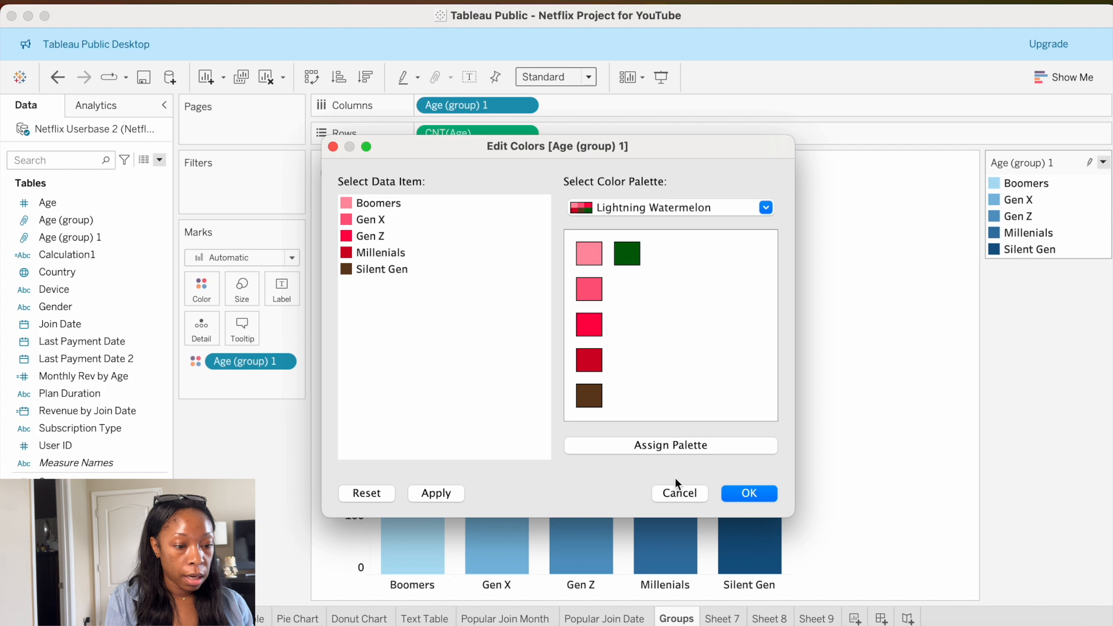
{"action": "left_click", "coordinate": [437, 494]}
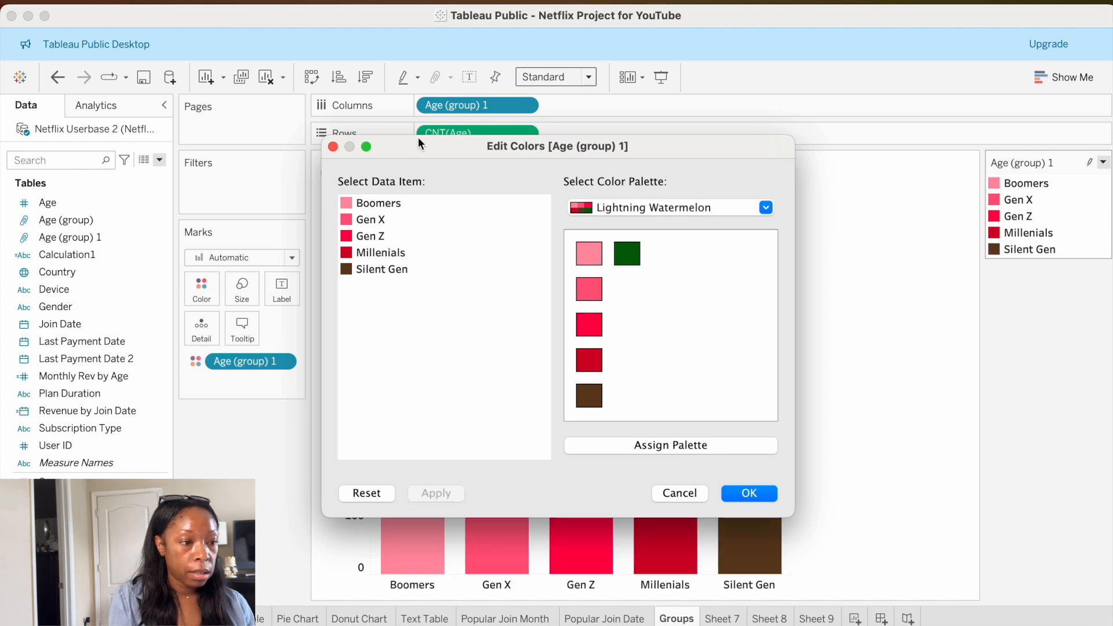
{"action": "left_click_drag", "start_coordinate": [429, 147], "coordinate": [579, 119]}
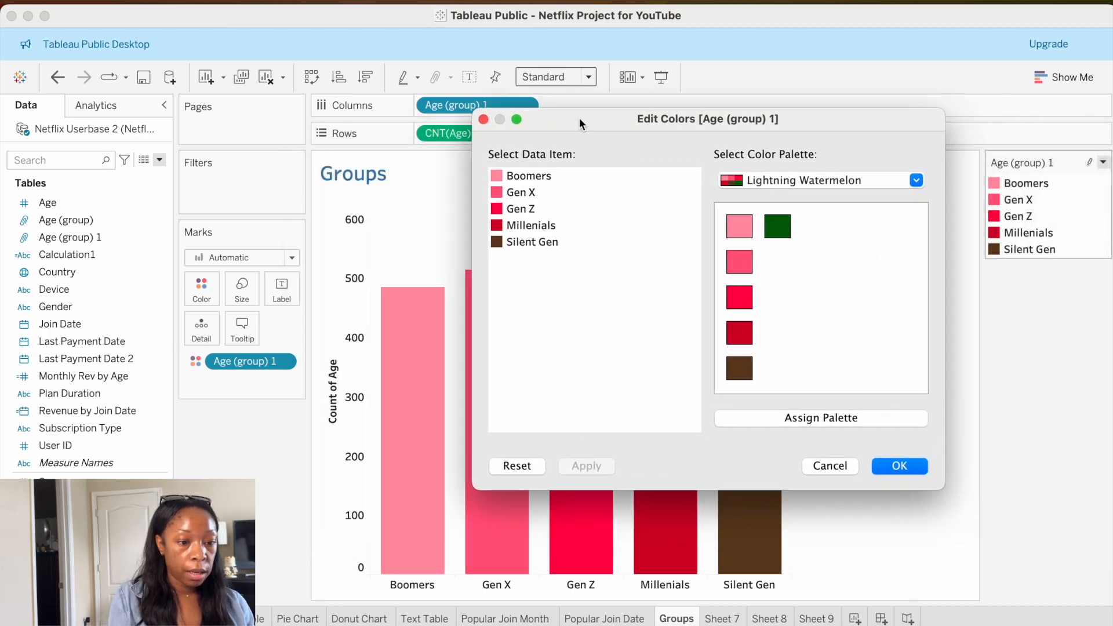
{"action": "left_click", "coordinate": [911, 467]}
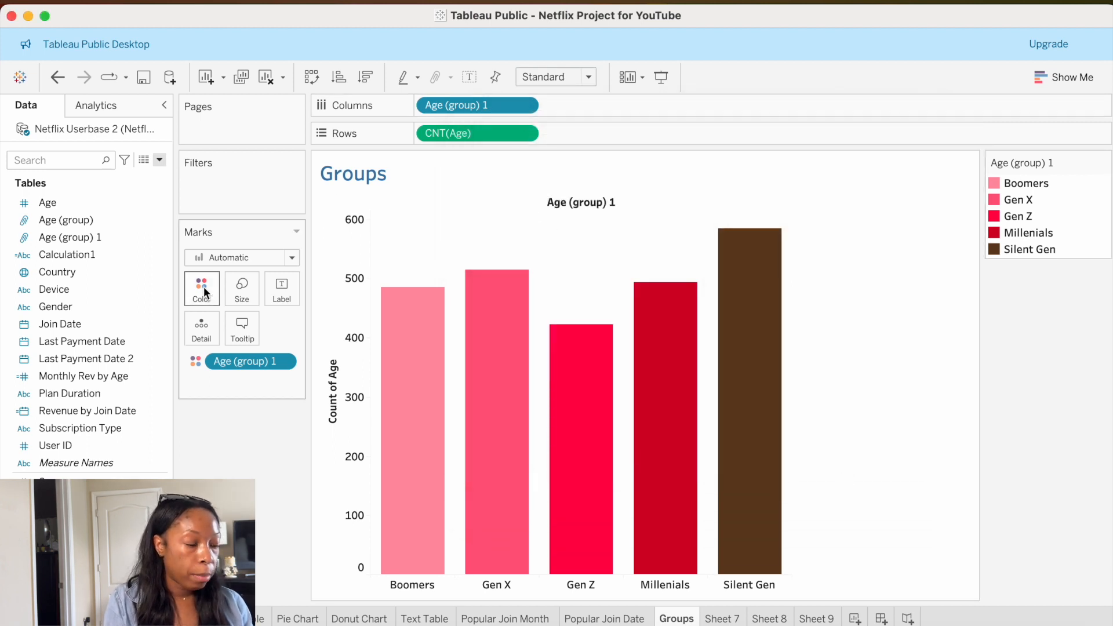
{"action": "left_click", "coordinate": [203, 286]}
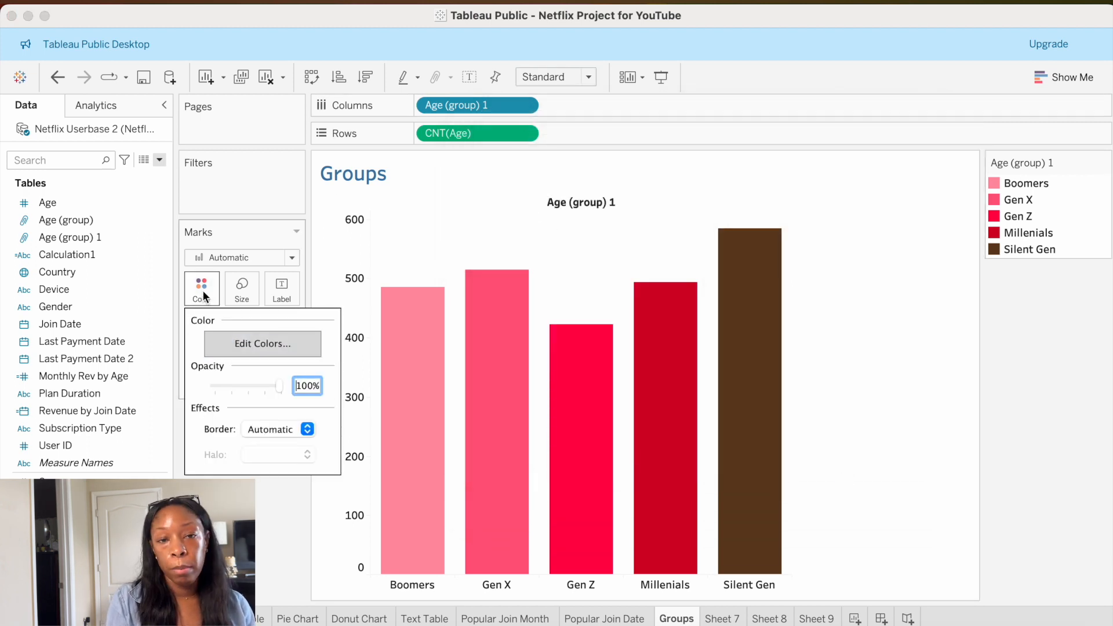
{"action": "left_click", "coordinate": [244, 345]}
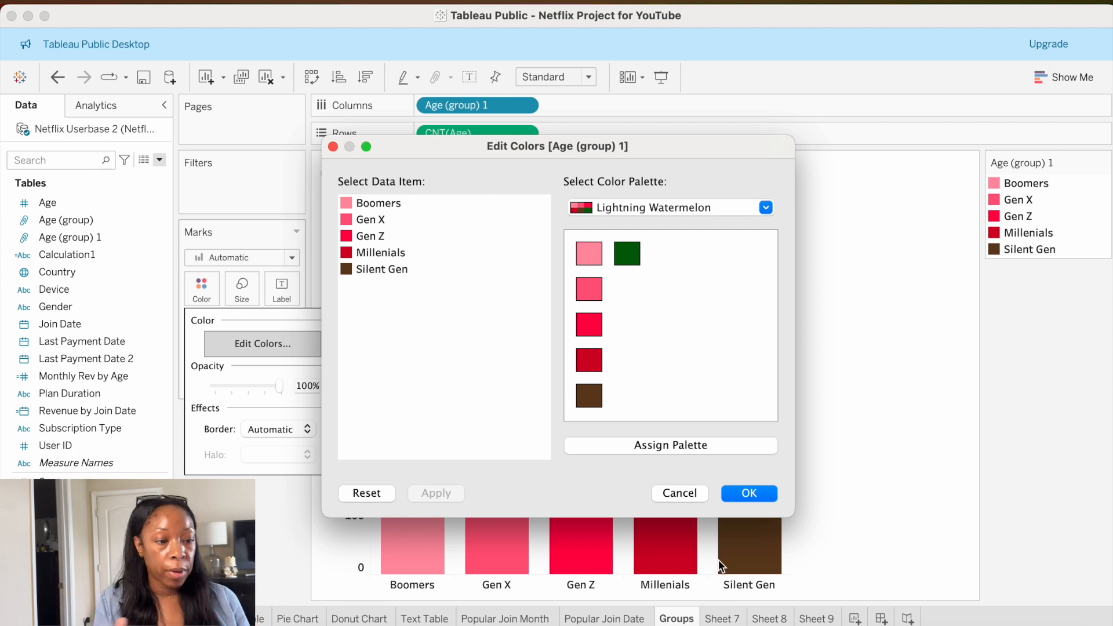
{"action": "left_click", "coordinate": [668, 494]}
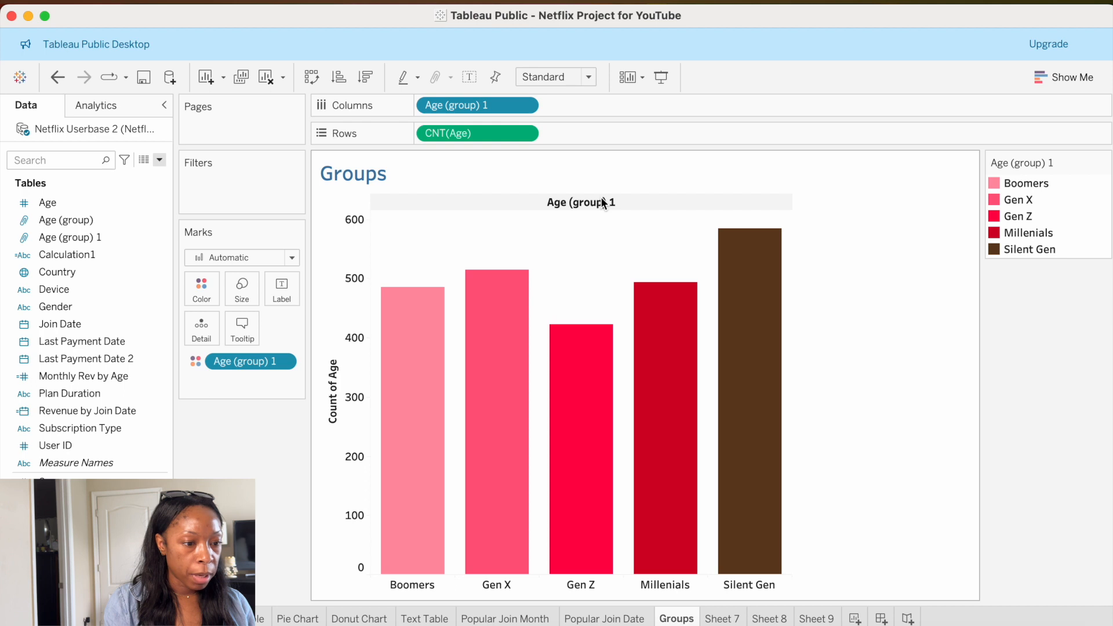
- Hide the field labels for columns above the bars
{"action": "right_click", "coordinate": [645, 202]}
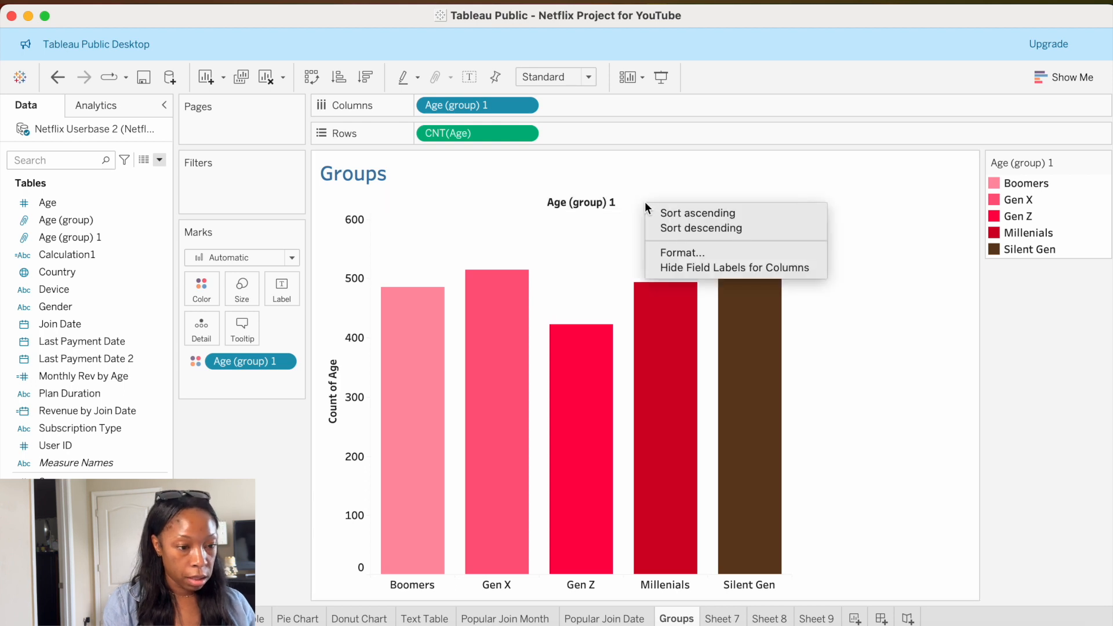
{"action": "left_click", "coordinate": [677, 268]}
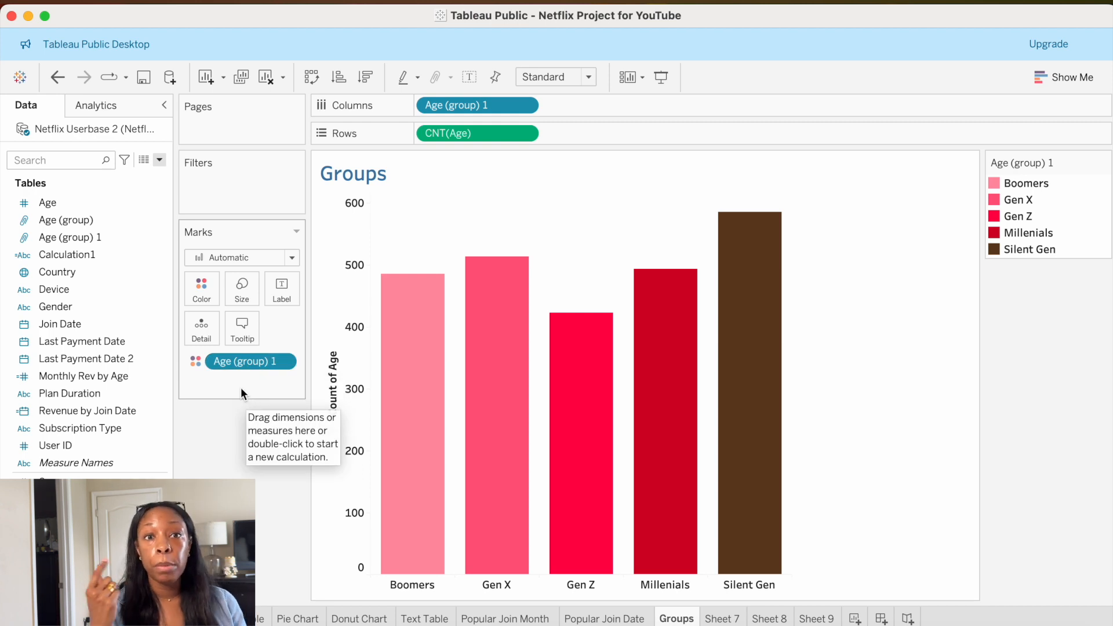
- Color the generation bars by Subscription Type and assign the Lightning Watermelon palette to its members
{"action": "left_click_drag", "start_coordinate": [59, 434], "coordinate": [196, 292]}
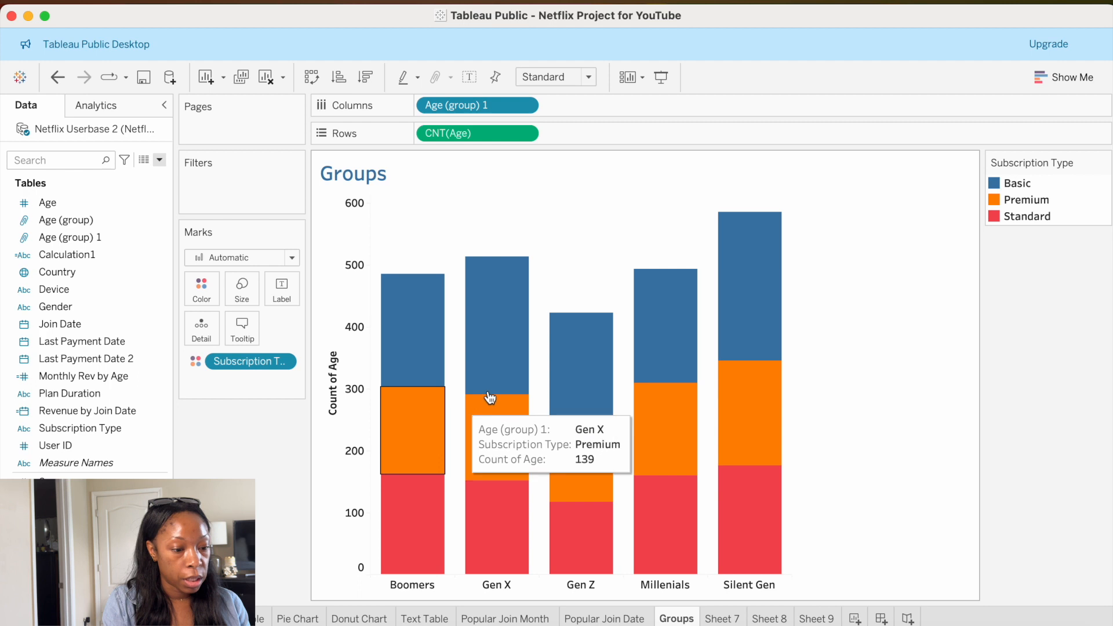
{"action": "left_click", "coordinate": [196, 280]}
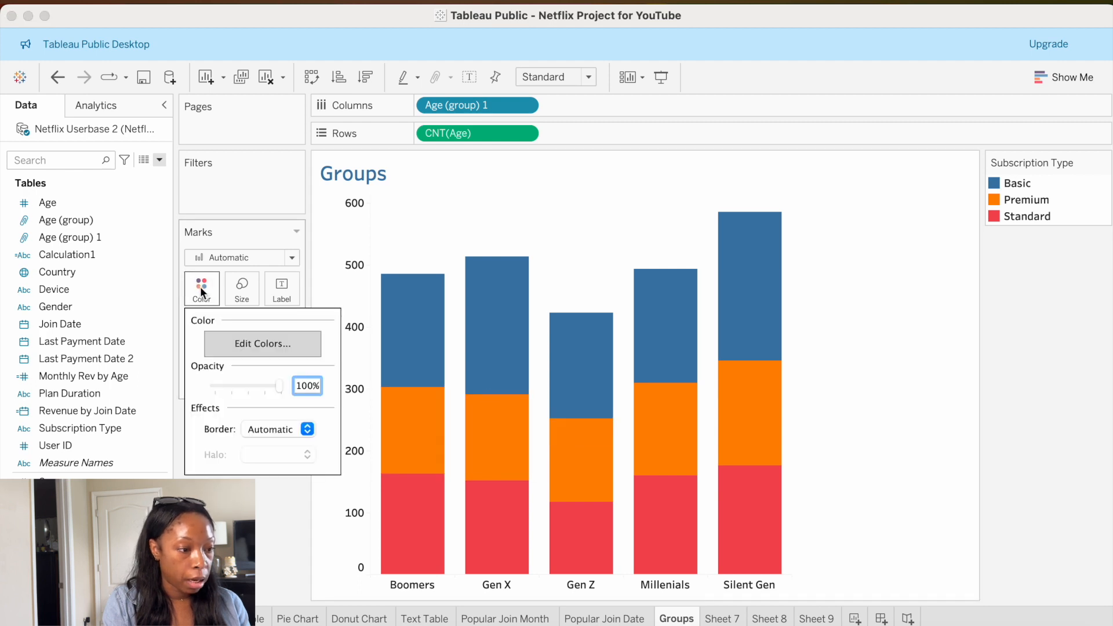
{"action": "left_click", "coordinate": [204, 295]}
{"action": "left_click", "coordinate": [200, 294]}
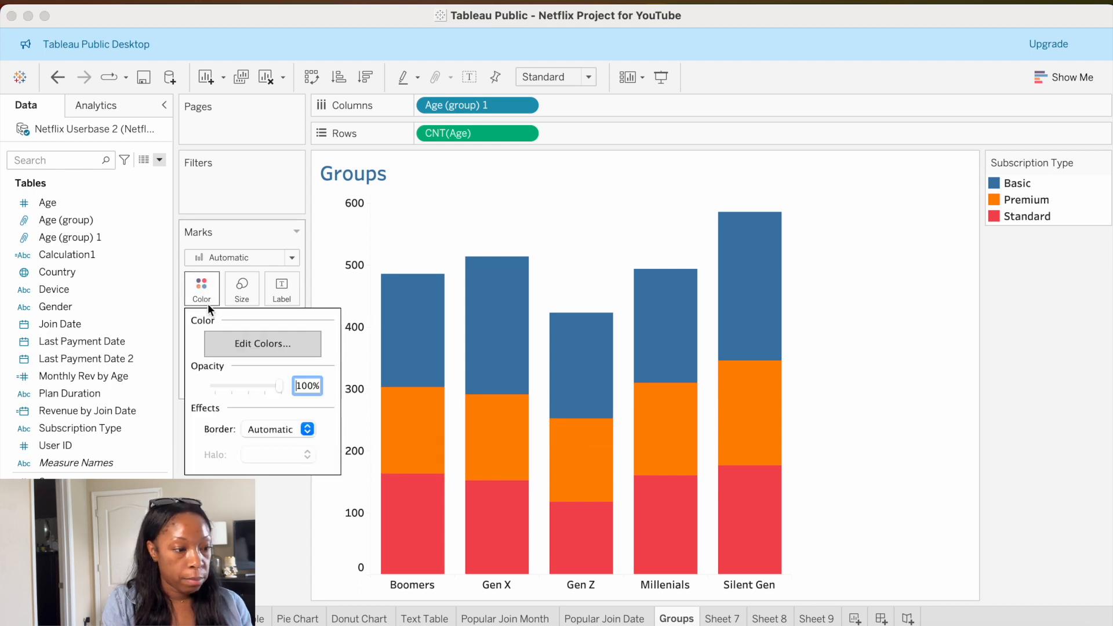
{"action": "left_click", "coordinate": [254, 347]}
{"action": "left_click", "coordinate": [642, 212]}
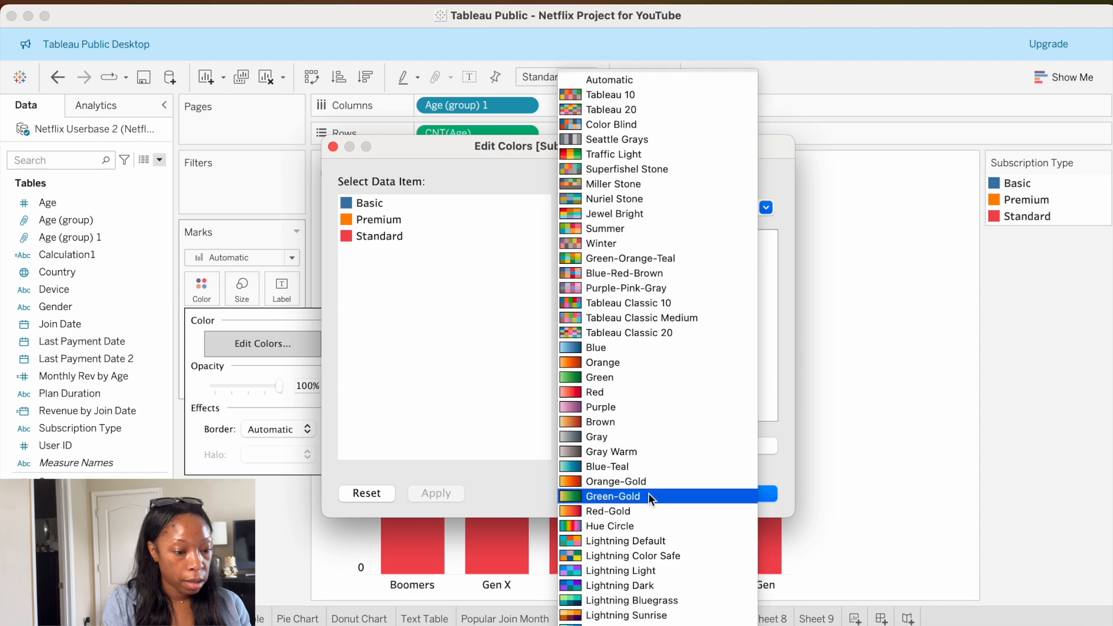
{"action": "left_click", "coordinate": [626, 624]}
{"action": "left_click", "coordinate": [714, 444]}
{"action": "left_click", "coordinate": [748, 493]}
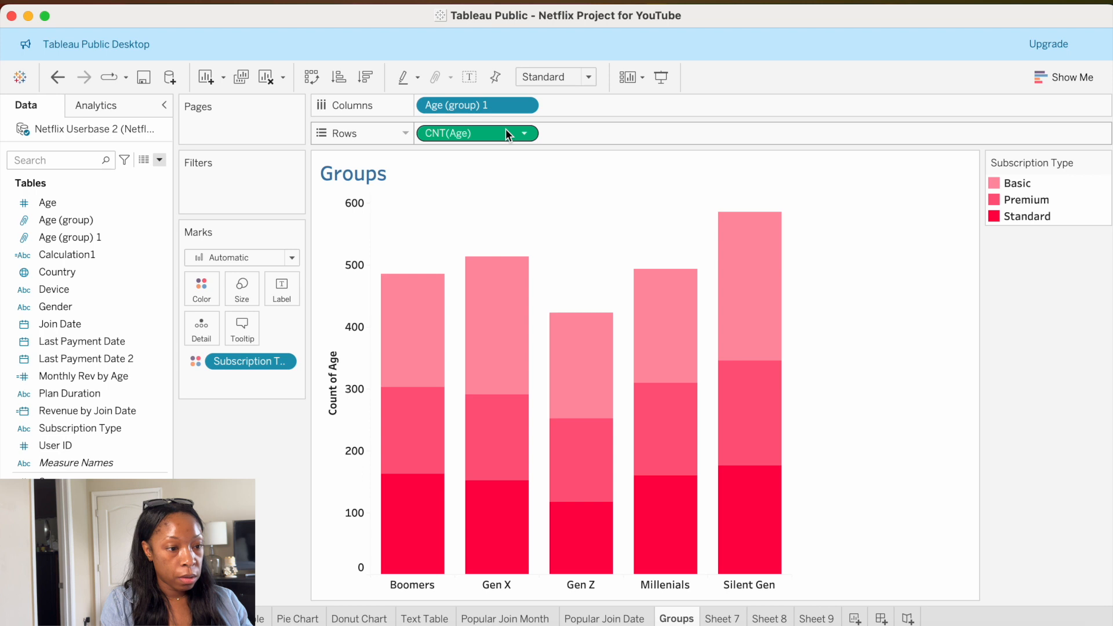
- Try to label the bars with CNT(Age) from Rows as Percent of Total, using the Bar mark type
{"action": "left_click_drag", "start_coordinate": [502, 131], "coordinate": [291, 289]}
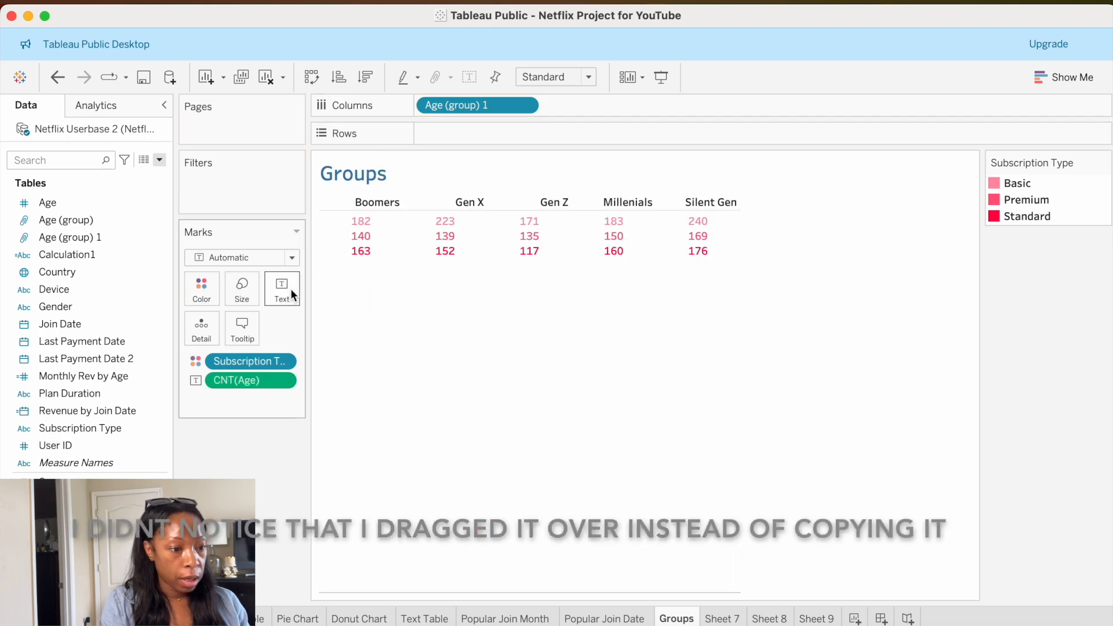
{"action": "left_click", "coordinate": [283, 379]}
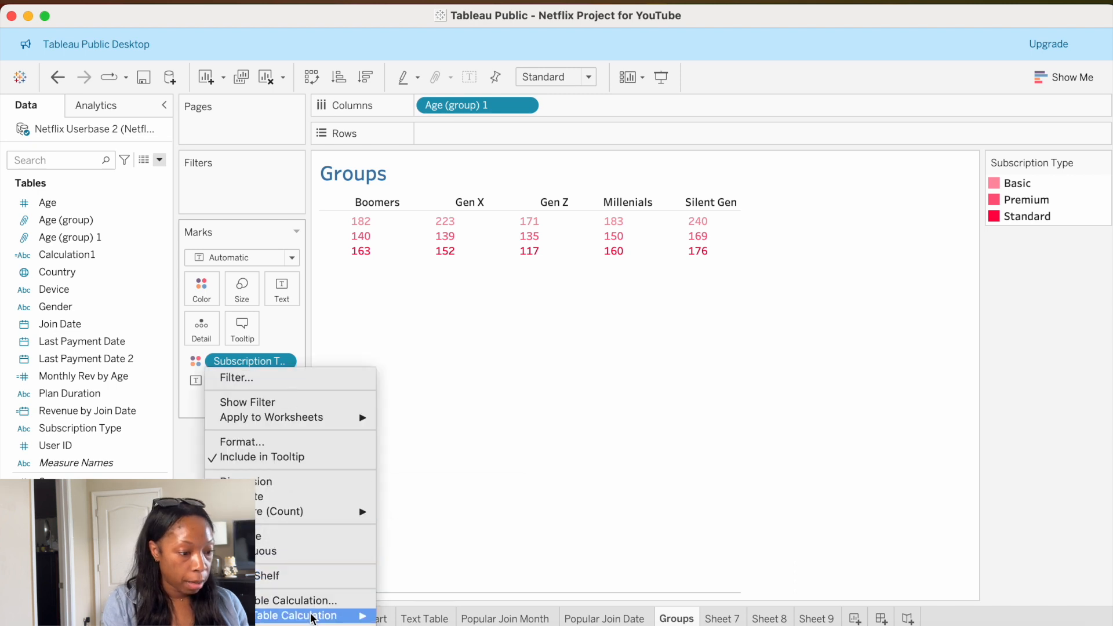
{"action": "mouse_move", "coordinate": [325, 615]}
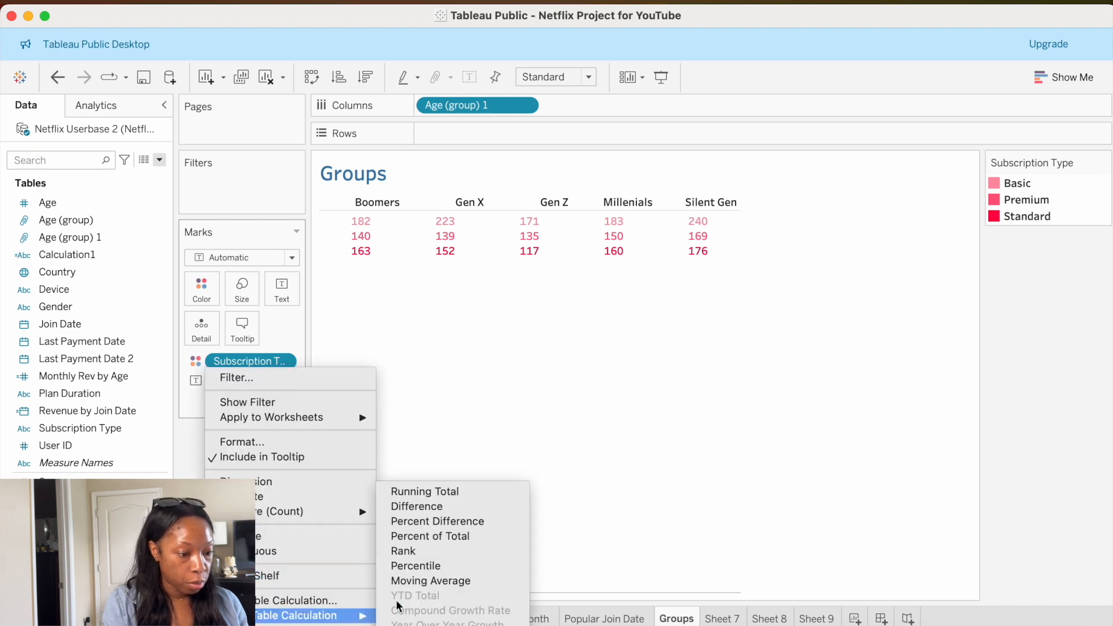
{"action": "left_click", "coordinate": [441, 535]}
{"action": "left_click", "coordinate": [292, 257]}
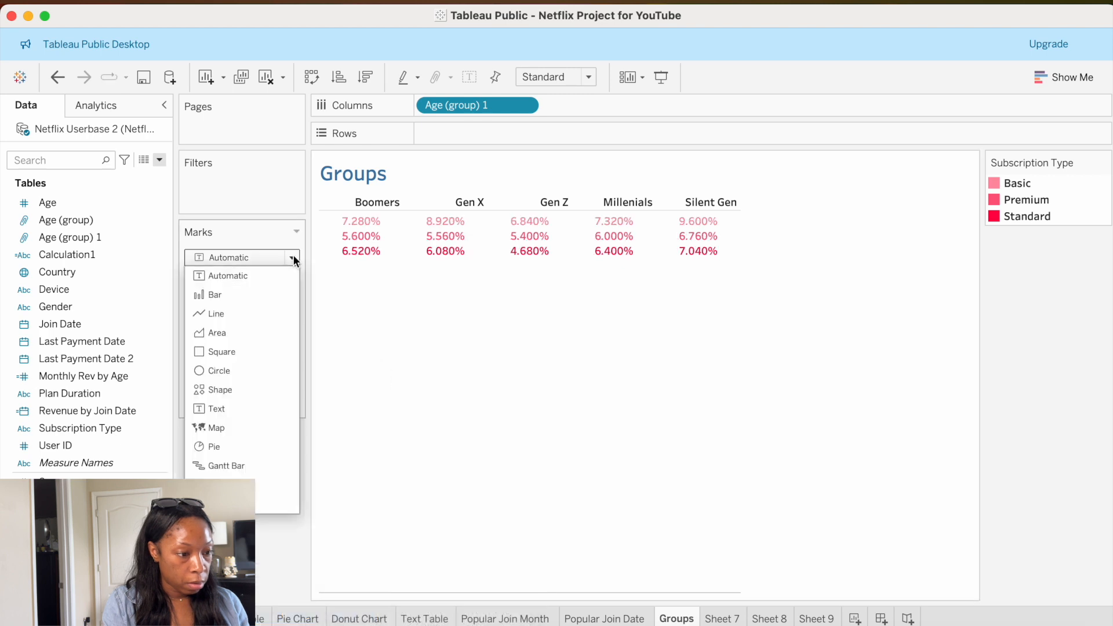
{"action": "left_click", "coordinate": [234, 293]}
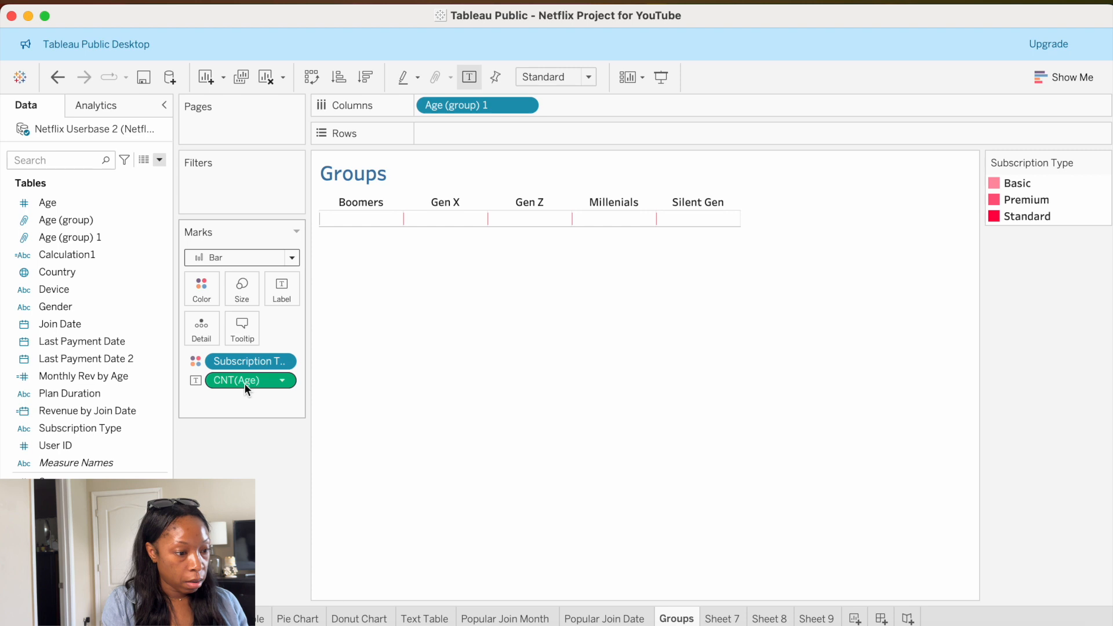
- Undo the Bar mark type, Percent of Total and CNT(Age) label changes, including a repeated attempt to place CNT(Age) on the label
{"action": "left_click", "coordinate": [51, 83]}
{"action": "left_click", "coordinate": [51, 82]}
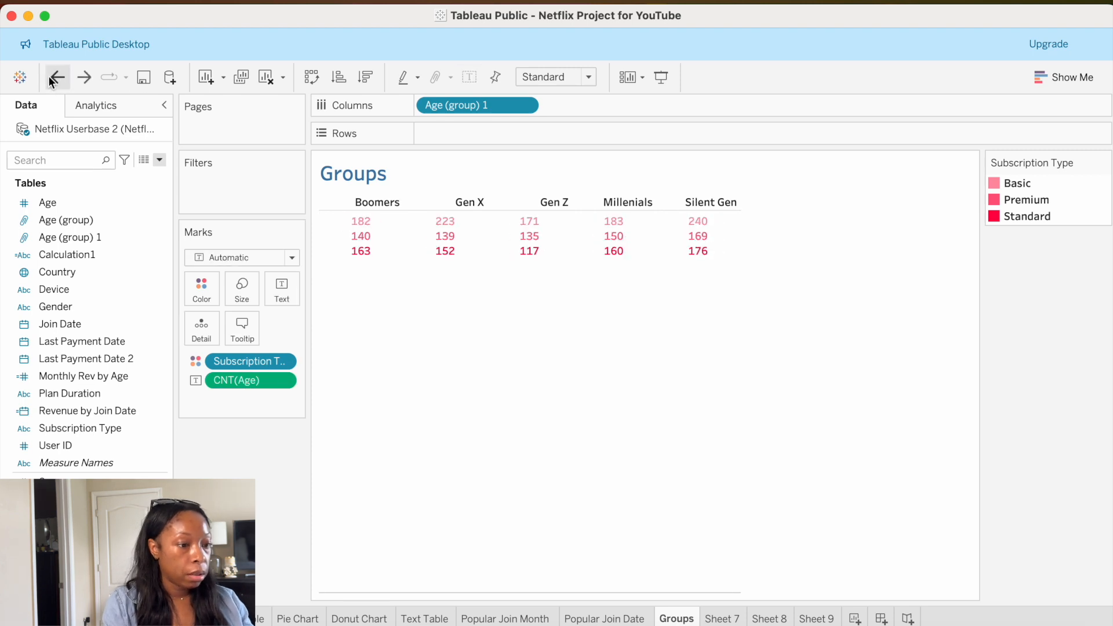
{"action": "left_click", "coordinate": [51, 82]}
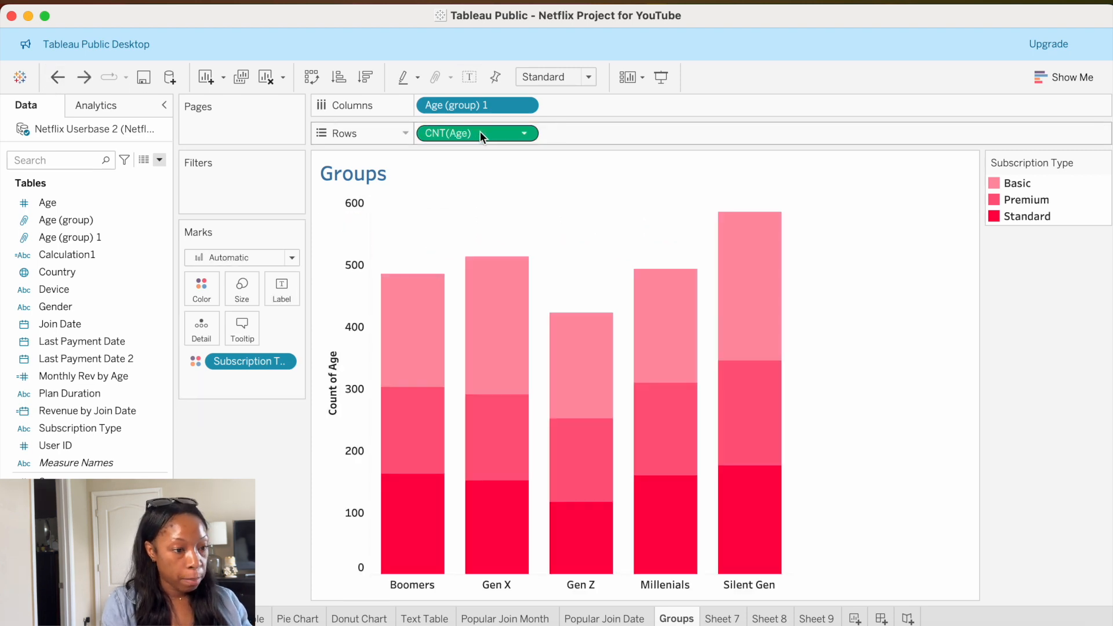
{"action": "left_click_drag", "start_coordinate": [480, 131], "coordinate": [286, 280]}
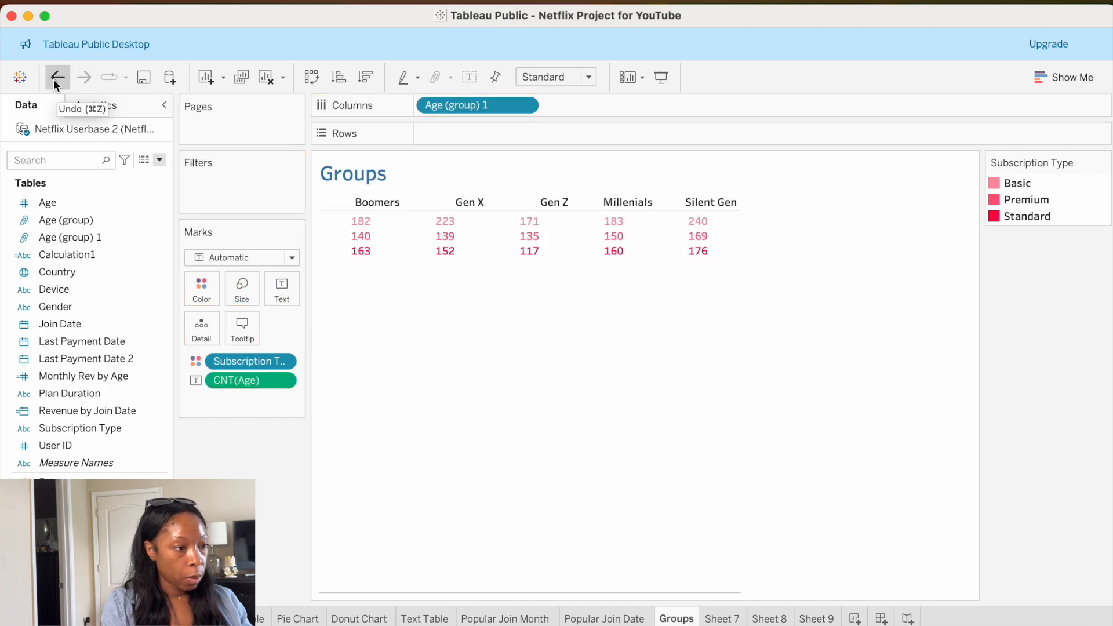
{"action": "left_click", "coordinate": [56, 82]}
- Label the stacked generation bars with a copy of CNT(Age) from Rows, calculated as Percent of Total
{"action": "right_click", "coordinate": [501, 134]}
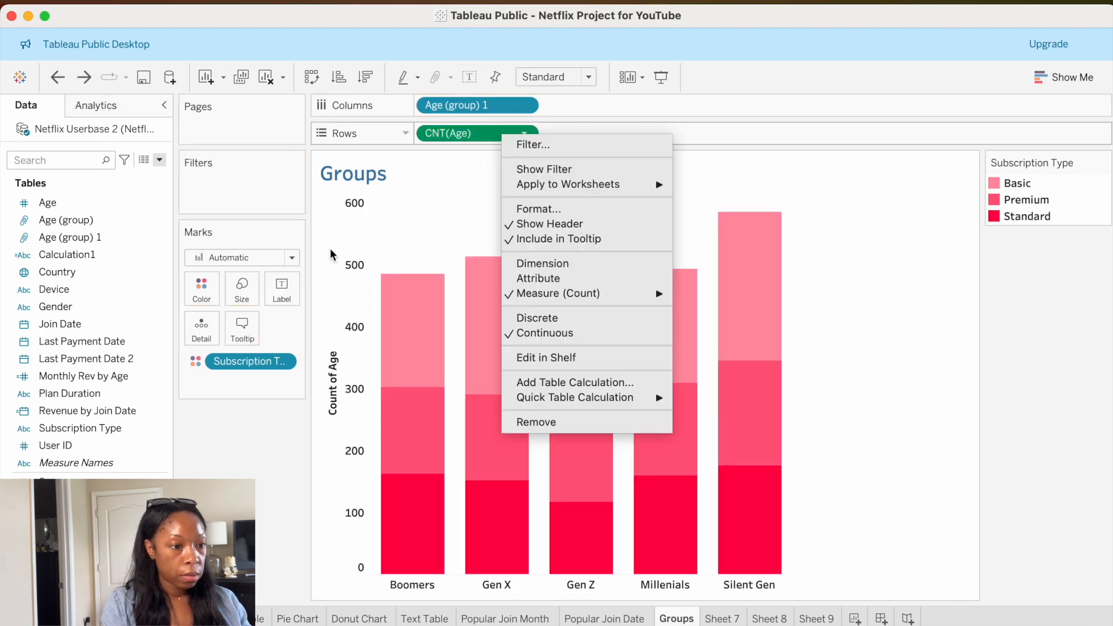
{"action": "left_click", "coordinate": [464, 145]}
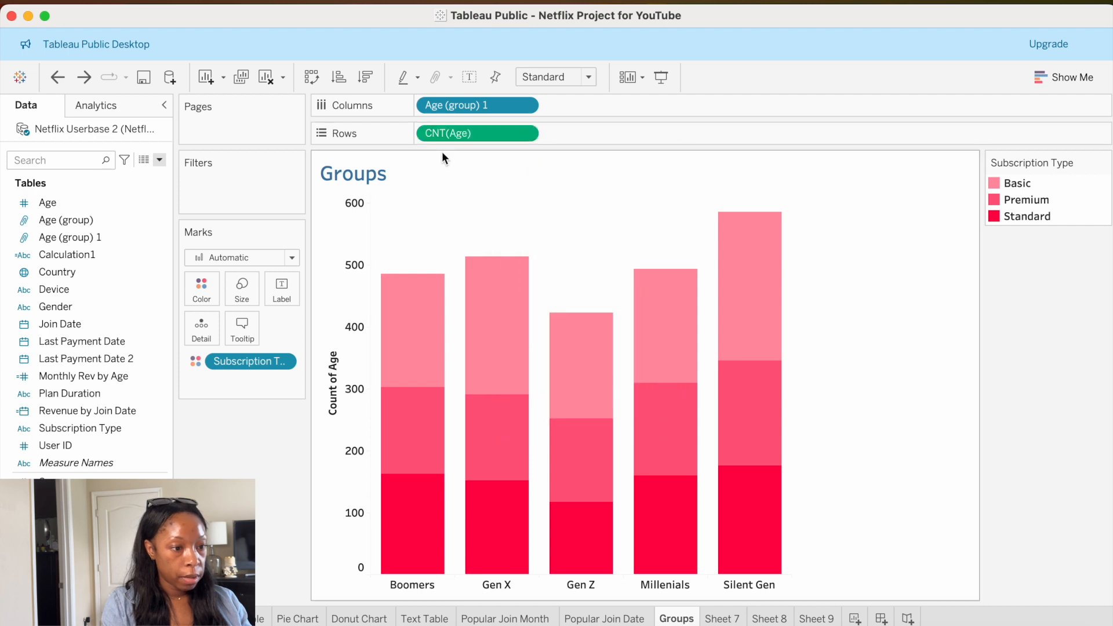
{"action": "left_click_drag", "start_coordinate": [467, 133], "coordinate": [294, 284]}
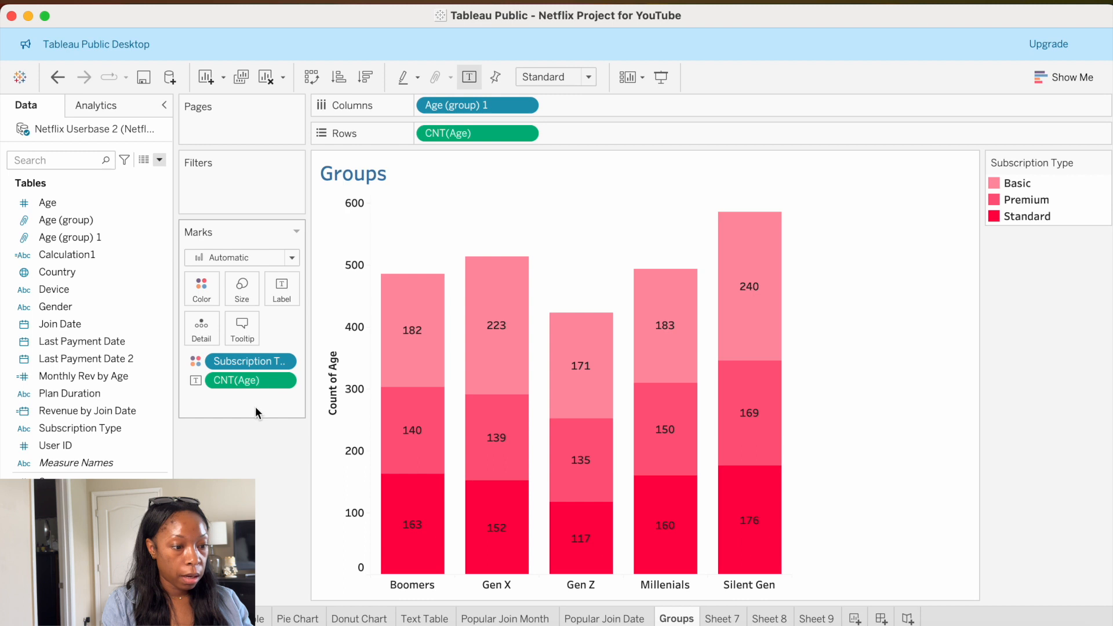
{"action": "left_click", "coordinate": [282, 380]}
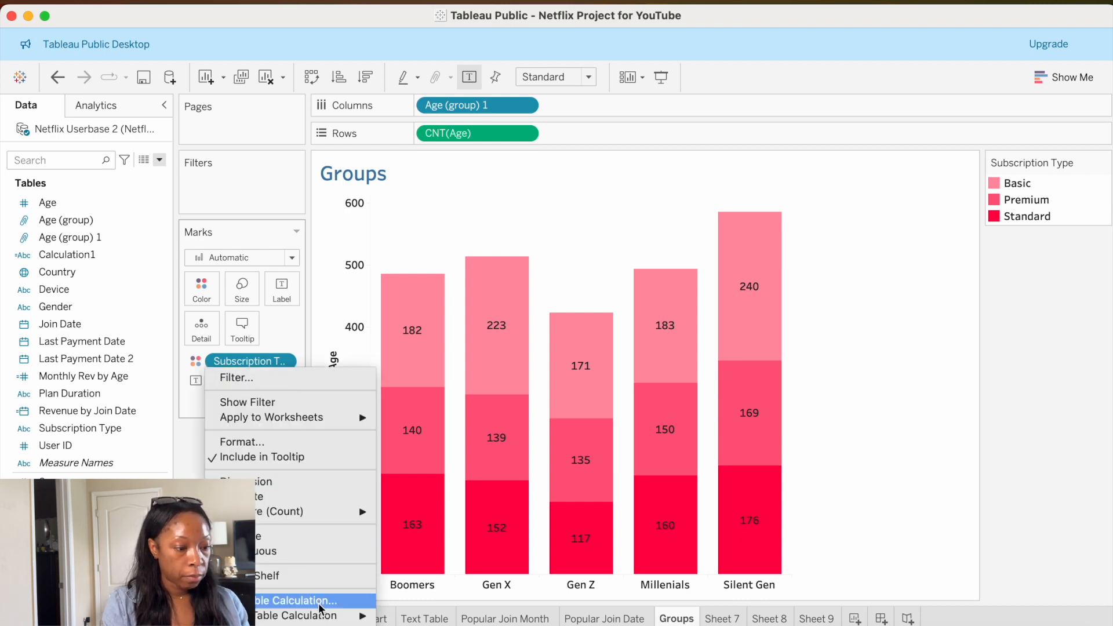
{"action": "mouse_move", "coordinate": [322, 619]}
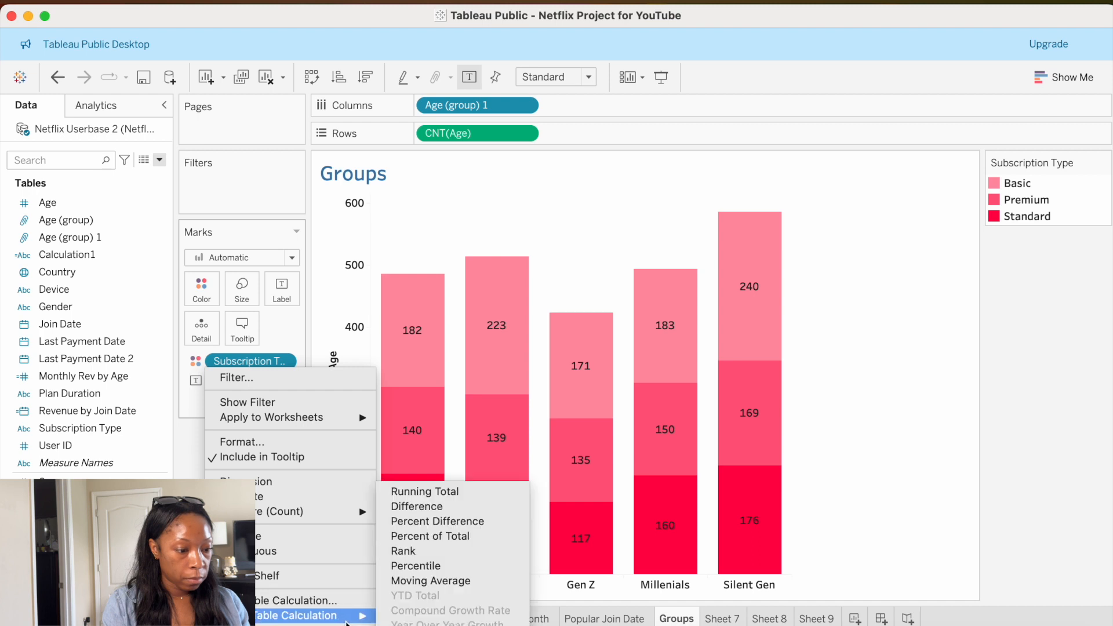
{"action": "left_click", "coordinate": [450, 535]}
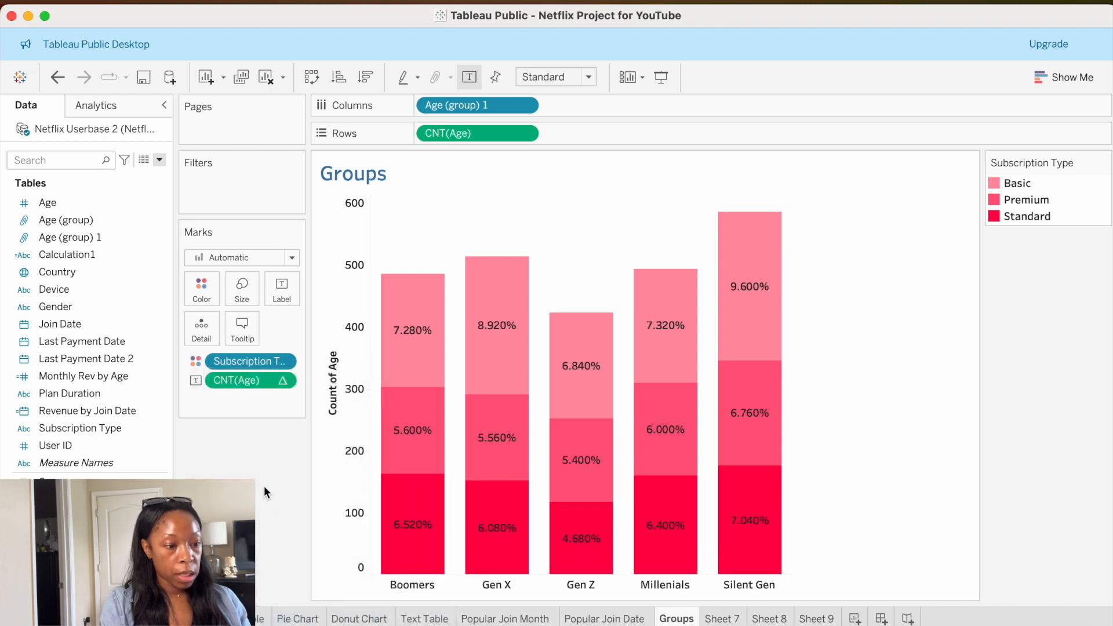
- Format the percent-of-total CNT(Age) labels as Percentage with zero decimal places
{"action": "mouse_move", "coordinate": [282, 383]}
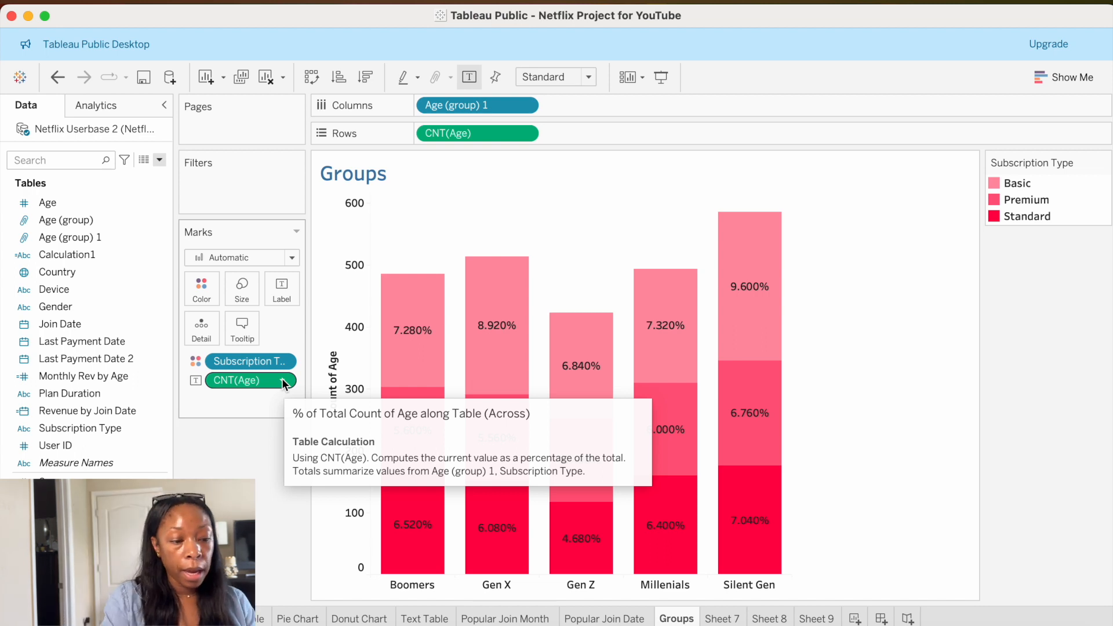
{"action": "left_click", "coordinate": [282, 379]}
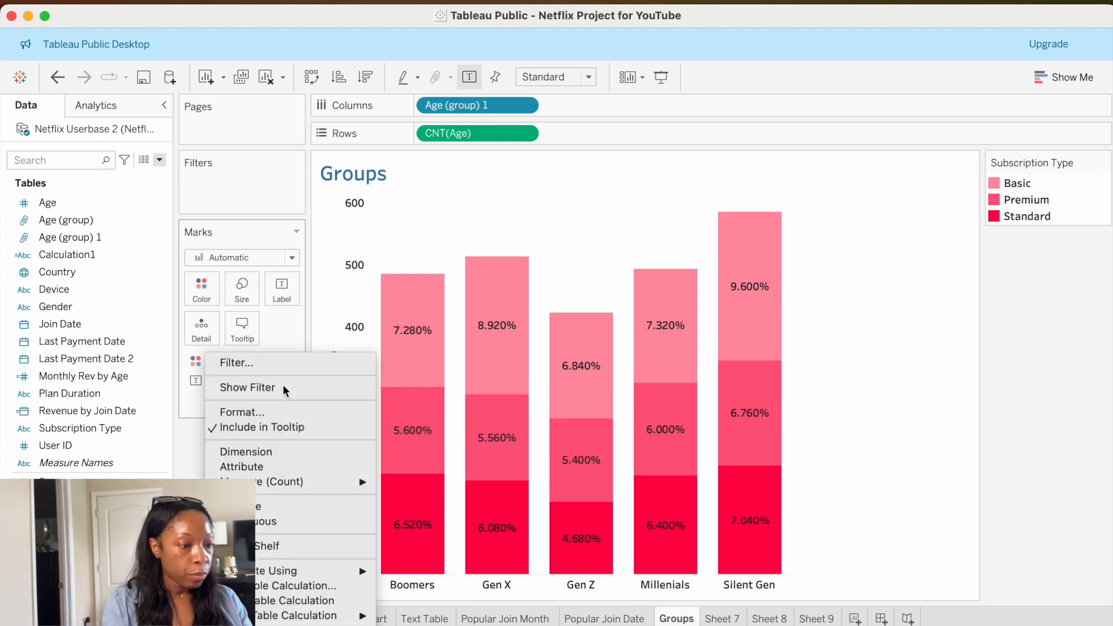
{"action": "mouse_move", "coordinate": [276, 483]}
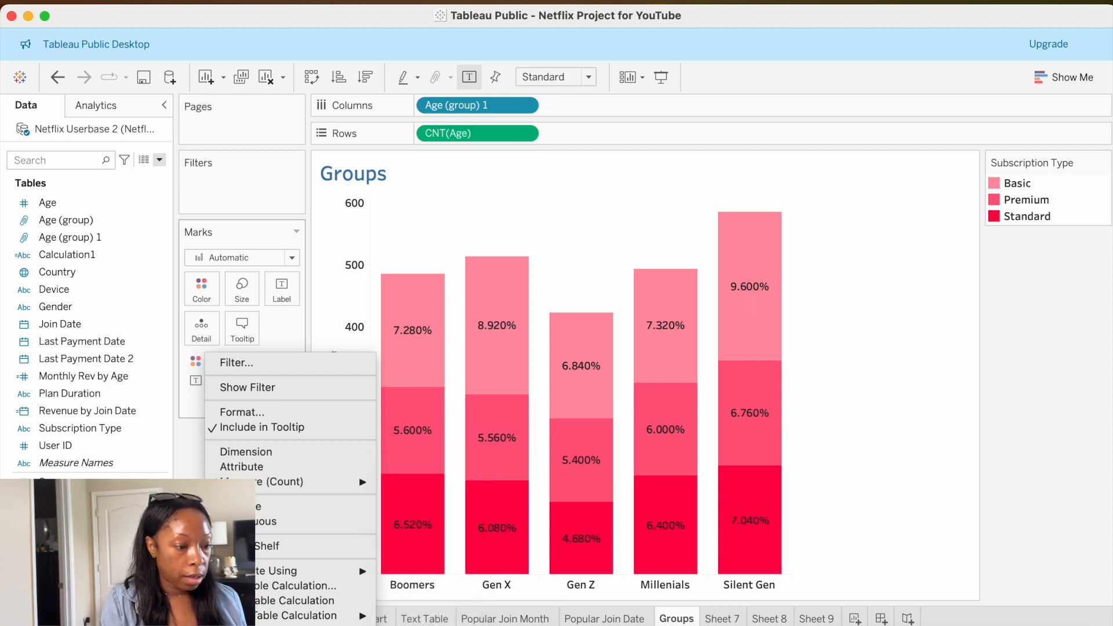
{"action": "left_click", "coordinate": [256, 412]}
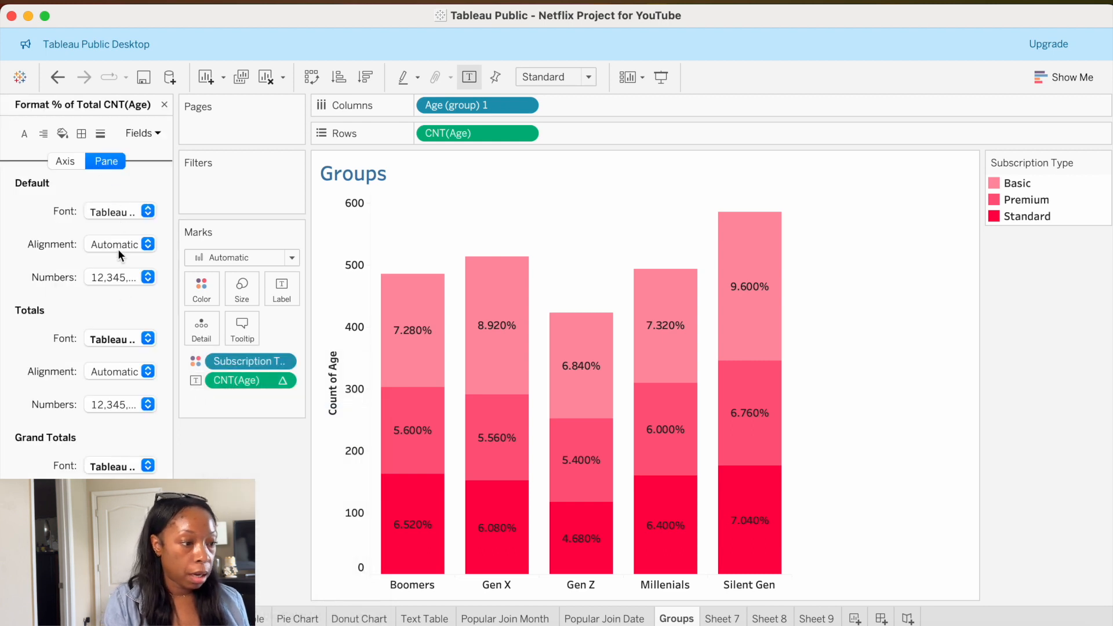
{"action": "left_click", "coordinate": [109, 273]}
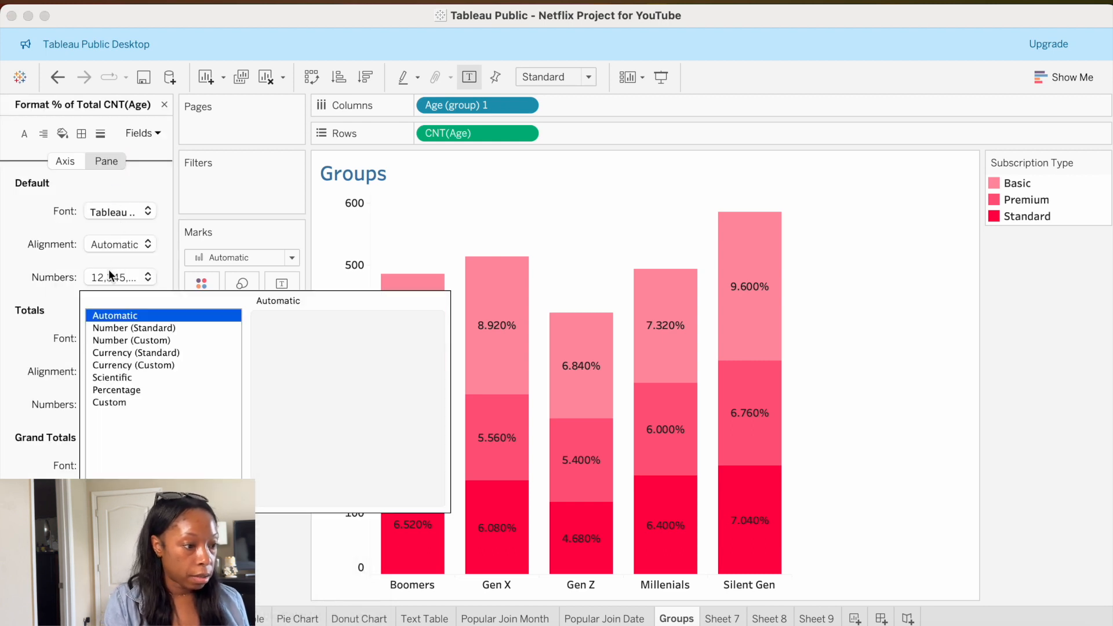
{"action": "left_click", "coordinate": [119, 387]}
{"action": "left_click", "coordinate": [306, 345]}
{"action": "left_click", "coordinate": [306, 344]}
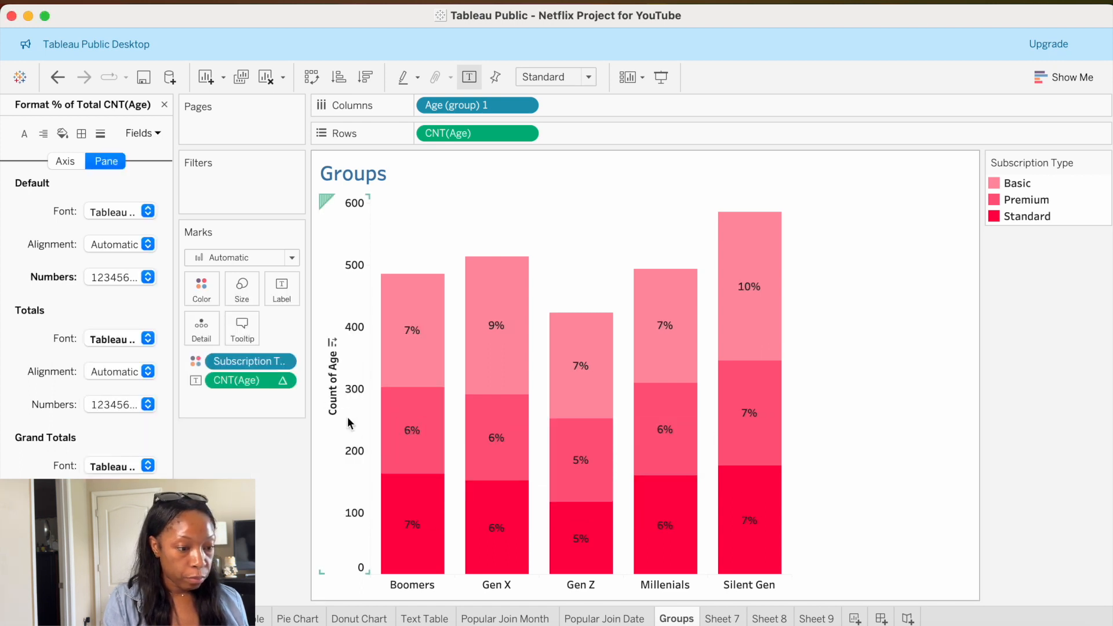
- Sort the generation bars in descending order by Count of Age, inspect their segments, and close the label formatting
{"action": "left_click", "coordinate": [331, 344]}
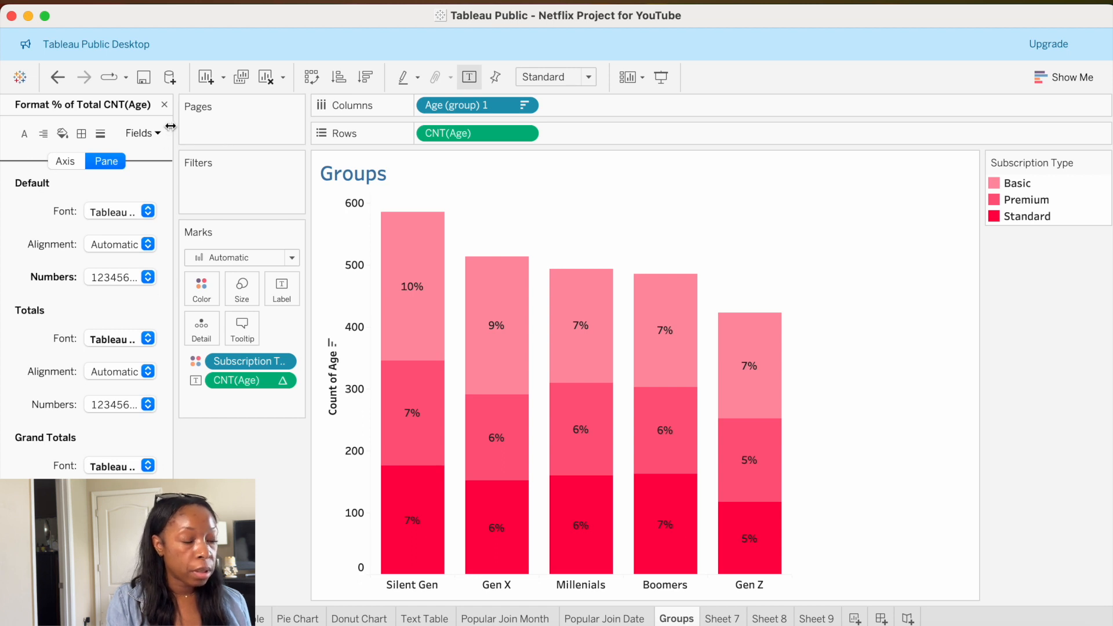
{"action": "mouse_move", "coordinate": [428, 431]}
{"action": "mouse_move", "coordinate": [419, 292]}
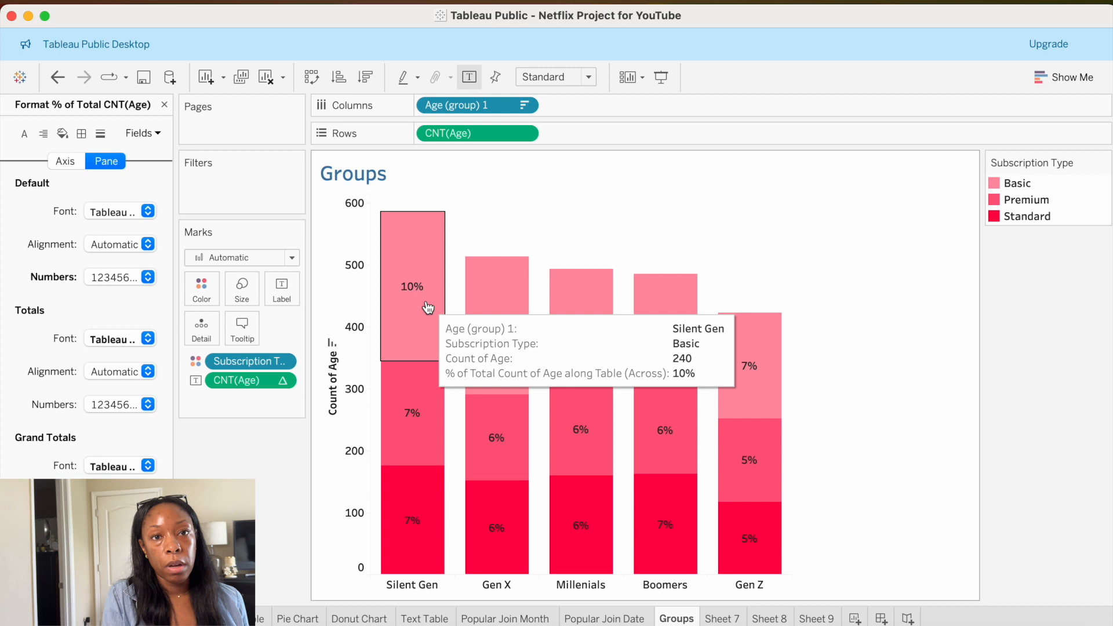
{"action": "mouse_move", "coordinate": [596, 342]}
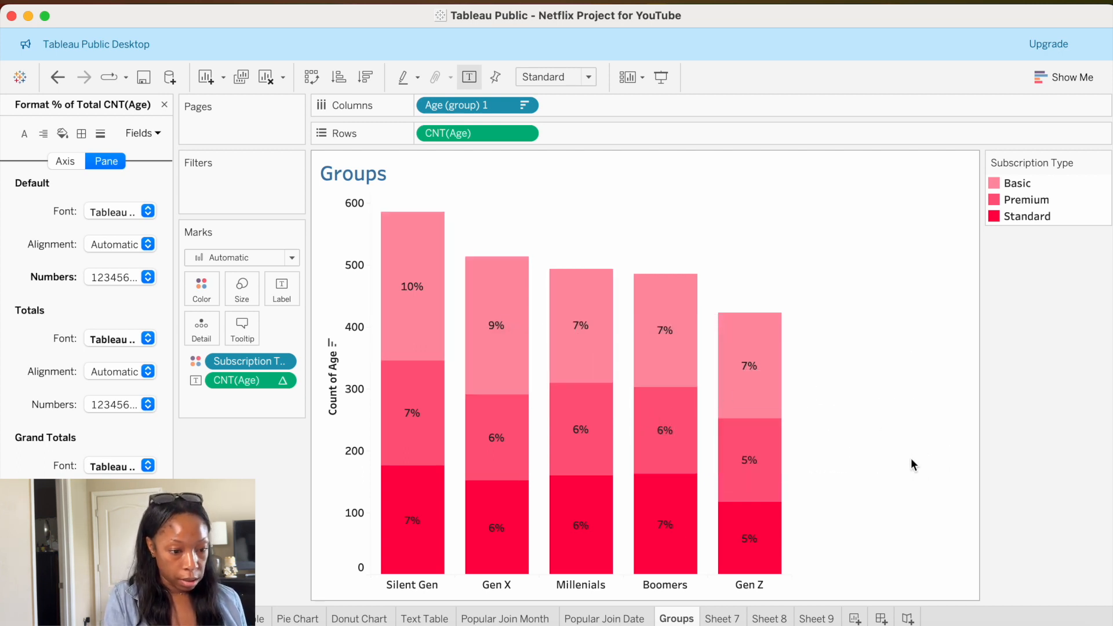
{"action": "mouse_move", "coordinate": [501, 390]}
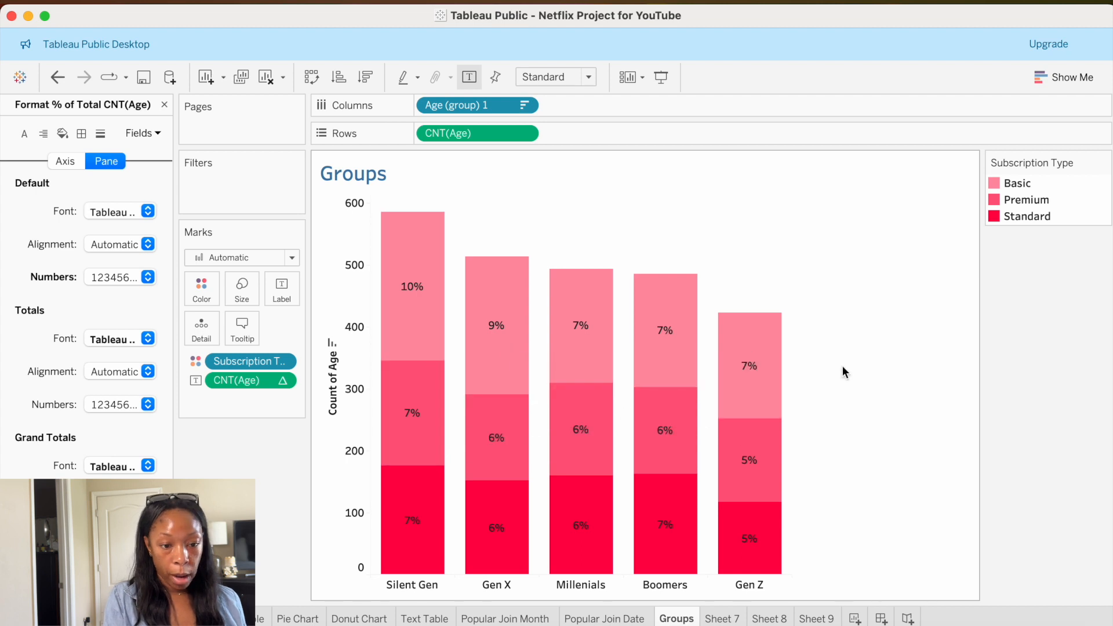
{"action": "left_click", "coordinate": [166, 103]}
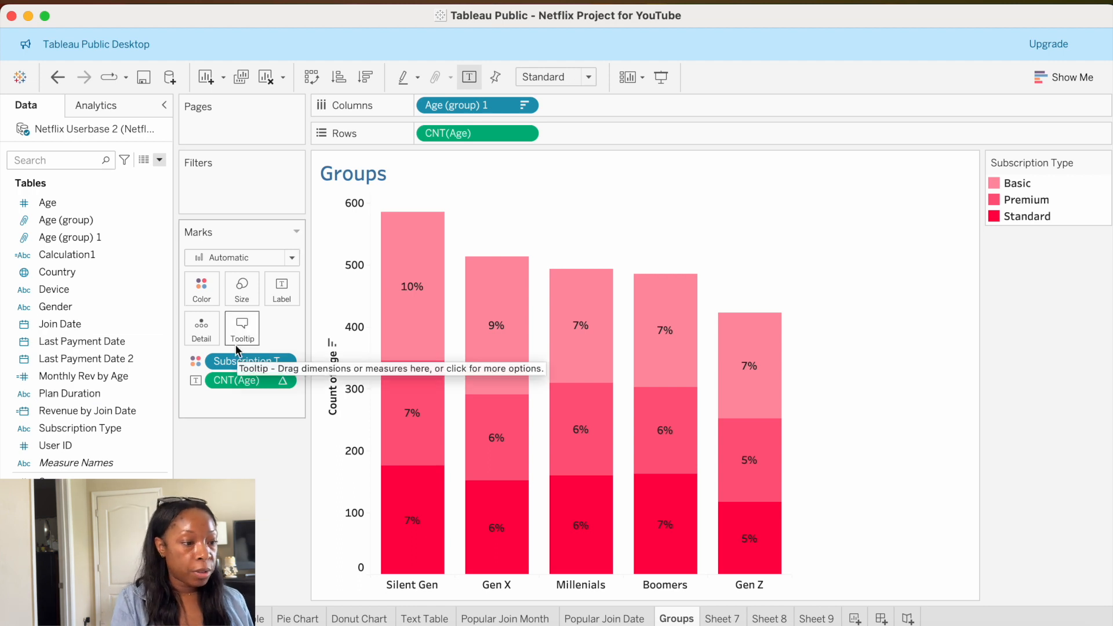
- Replace Subscription Type with Gender as the color breakdown of the generation bars
{"action": "left_click_drag", "start_coordinate": [237, 362], "coordinate": [87, 411]}
{"action": "left_click", "coordinate": [38, 276]}
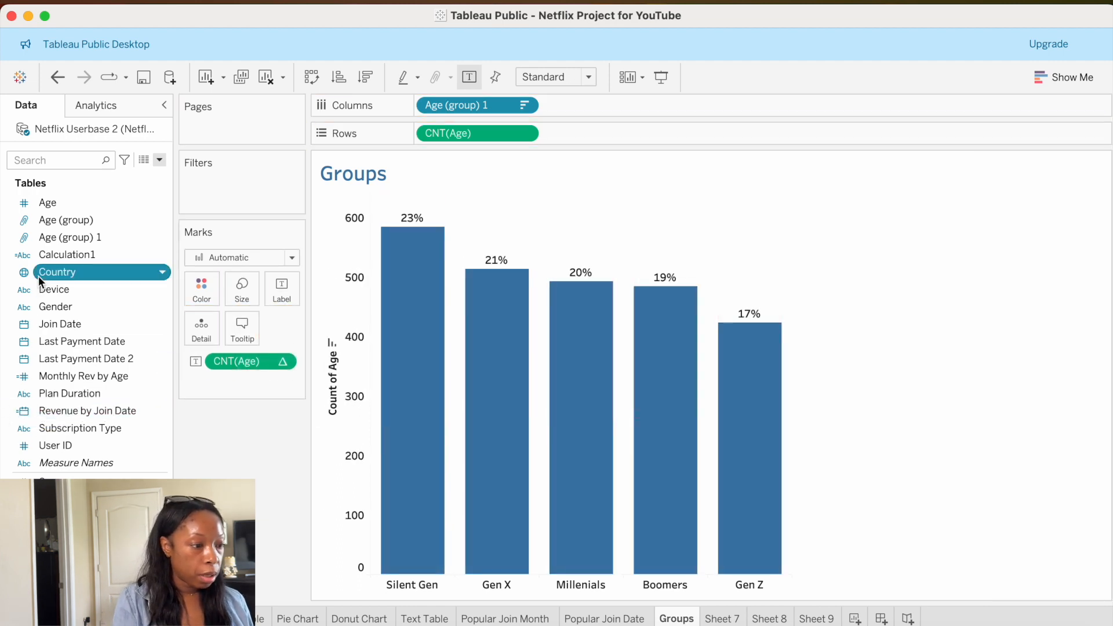
{"action": "left_click_drag", "start_coordinate": [39, 307], "coordinate": [187, 297]}
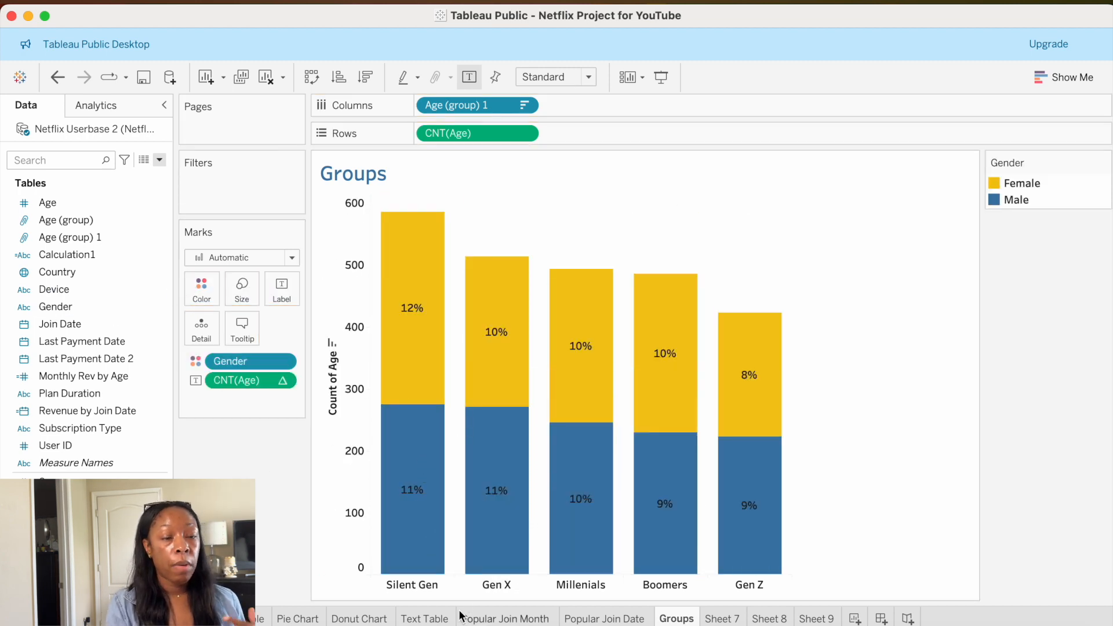
{"action": "mouse_move", "coordinate": [461, 615]}
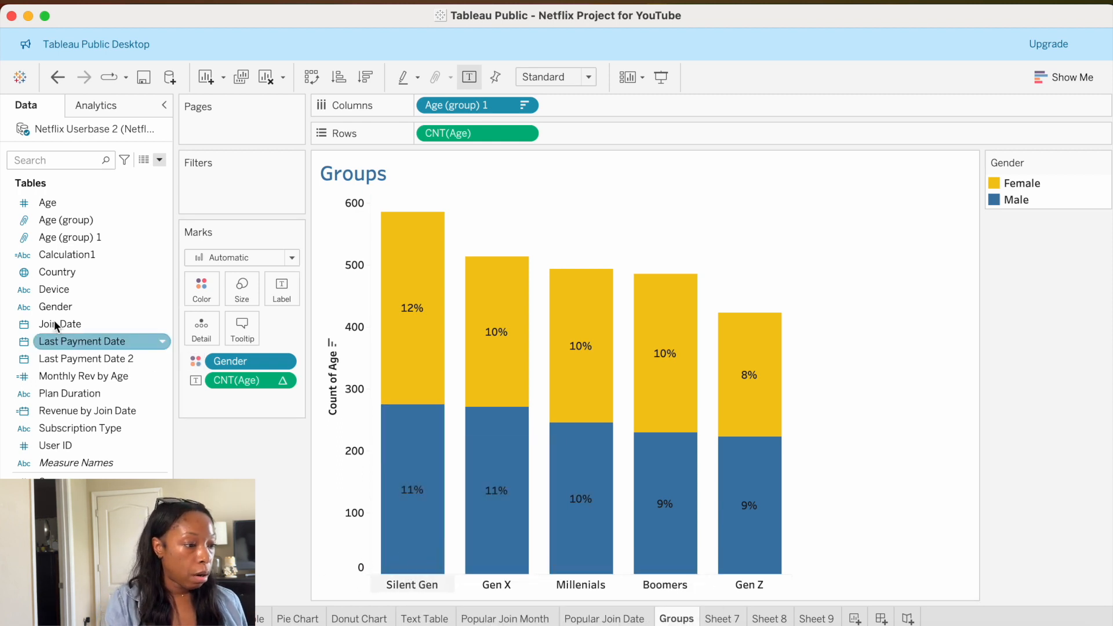
- Remove Gender from the bar colors and break the bars down by Country instead
{"action": "left_click_drag", "start_coordinate": [269, 360], "coordinate": [7, 373]}
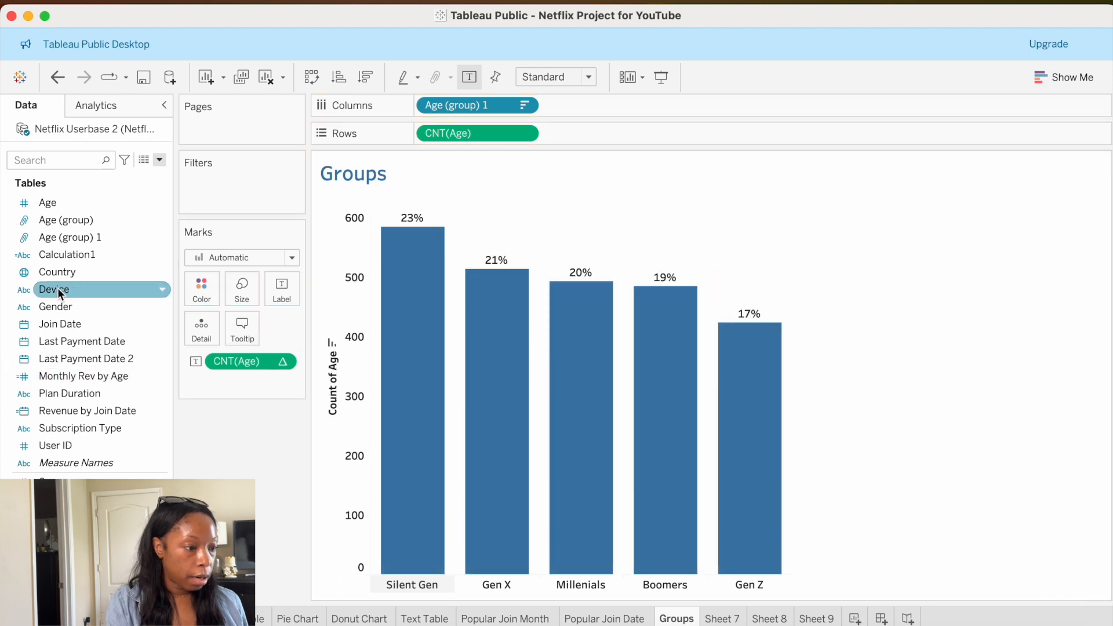
{"action": "left_click_drag", "start_coordinate": [88, 270], "coordinate": [203, 283]}
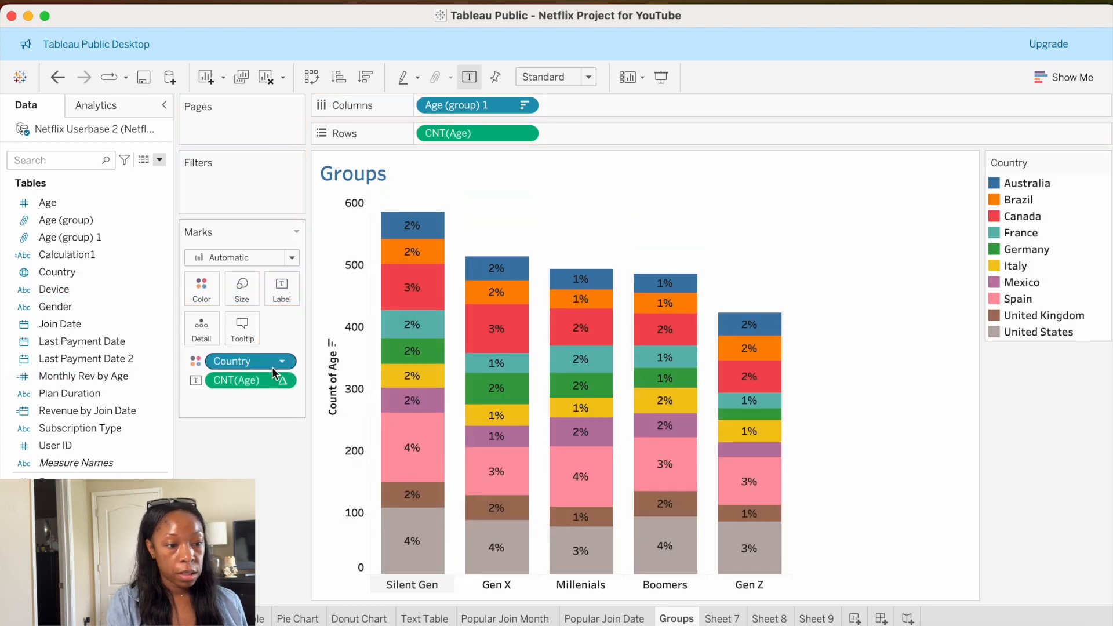